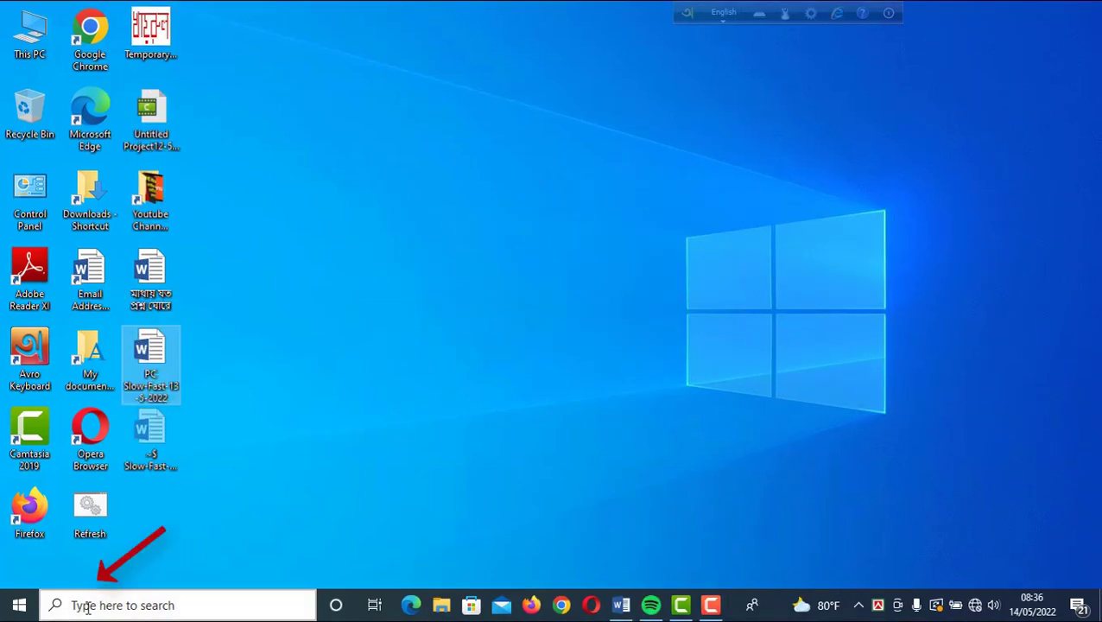
# - Open the Windows Services console by running services.msc from the Run dialog
pyautogui.click(87, 605)
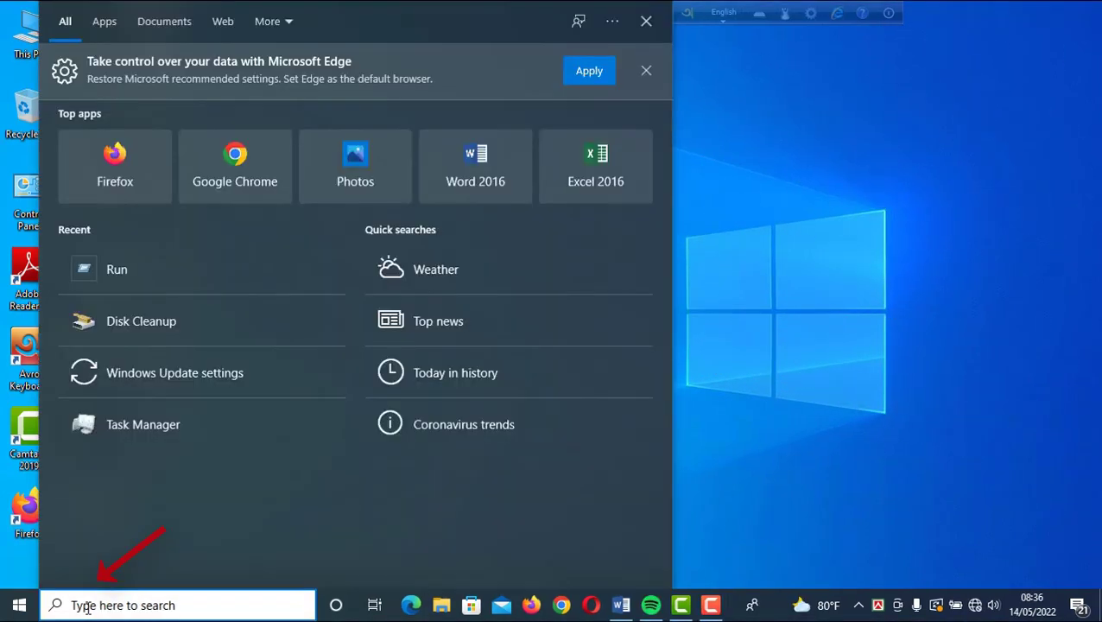
pyautogui.write('run')
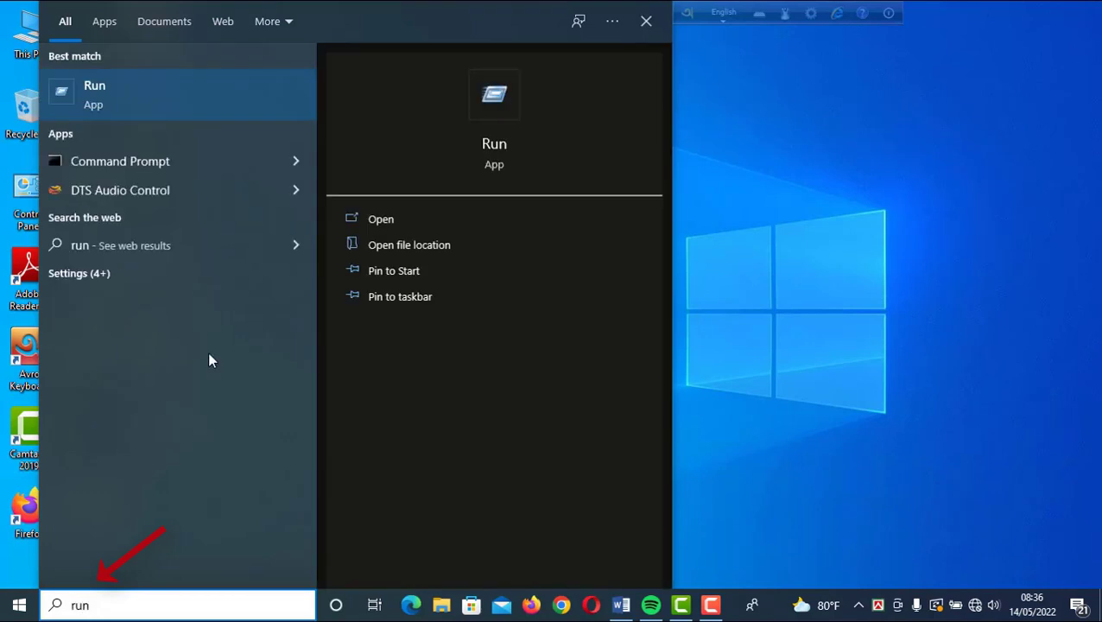
pyautogui.click(166, 101)
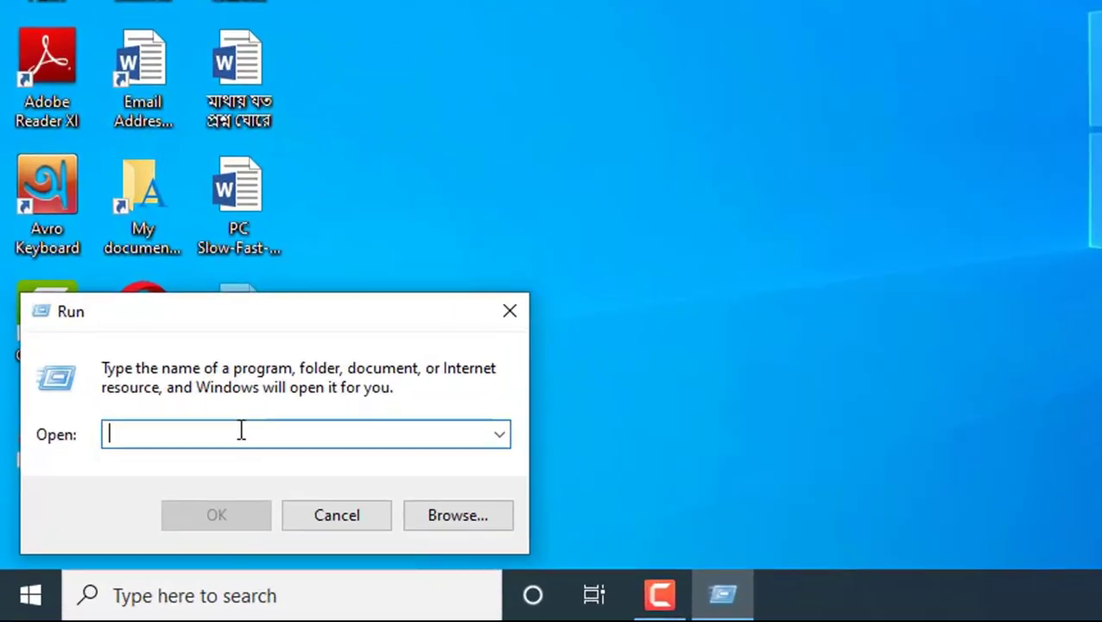
pyautogui.write('servi')
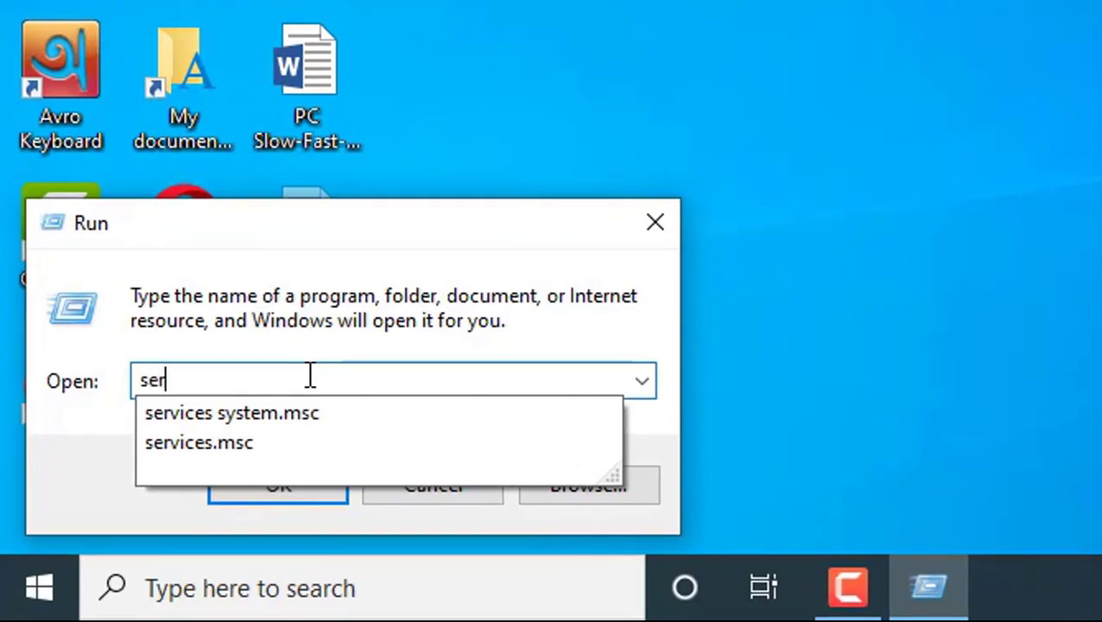
pyautogui.write('ces.msc')
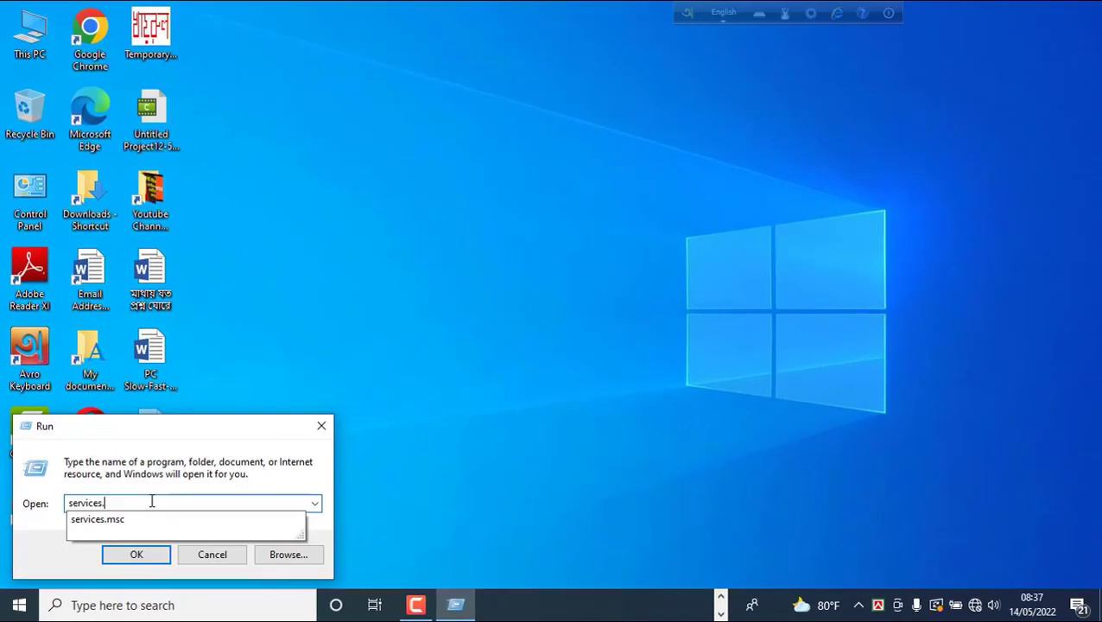
pyautogui.press('Return')
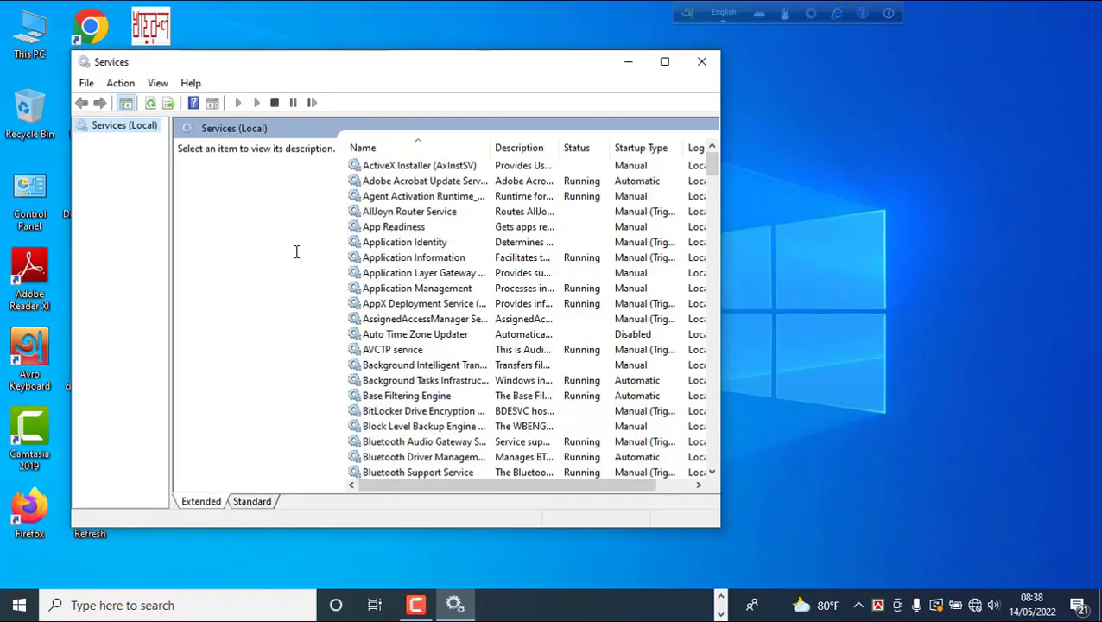
# - Set the Windows Update service's startup type to Disabled, apply the change, and close the Services console
pyautogui.moveTo(713, 168); pyautogui.dragTo(733, 457)
pyautogui.rightClick(393, 259)
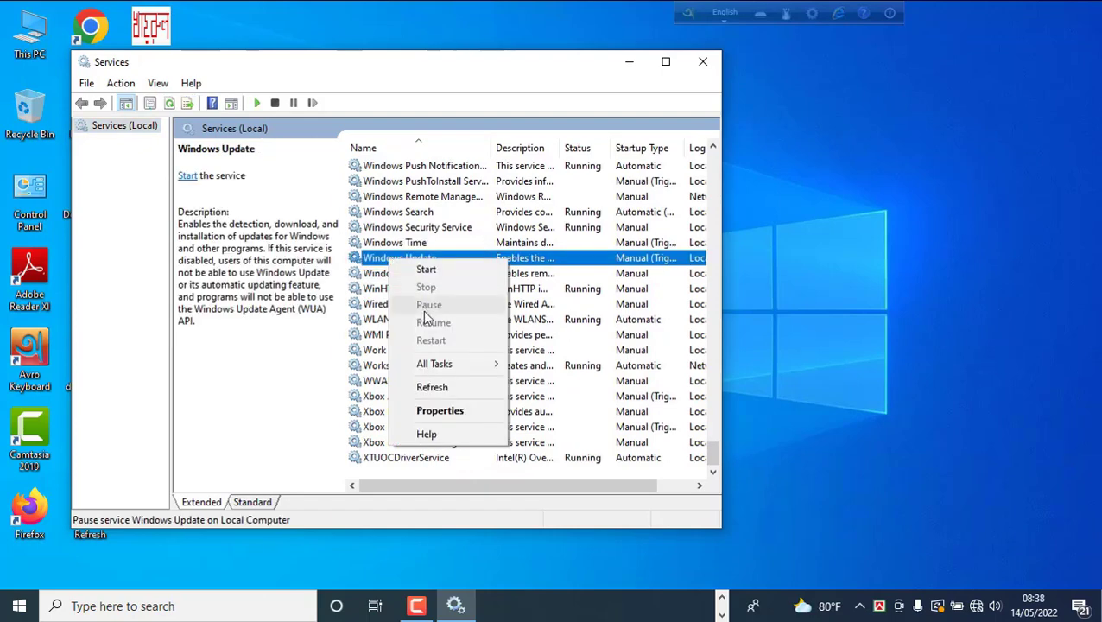
pyautogui.click(443, 411)
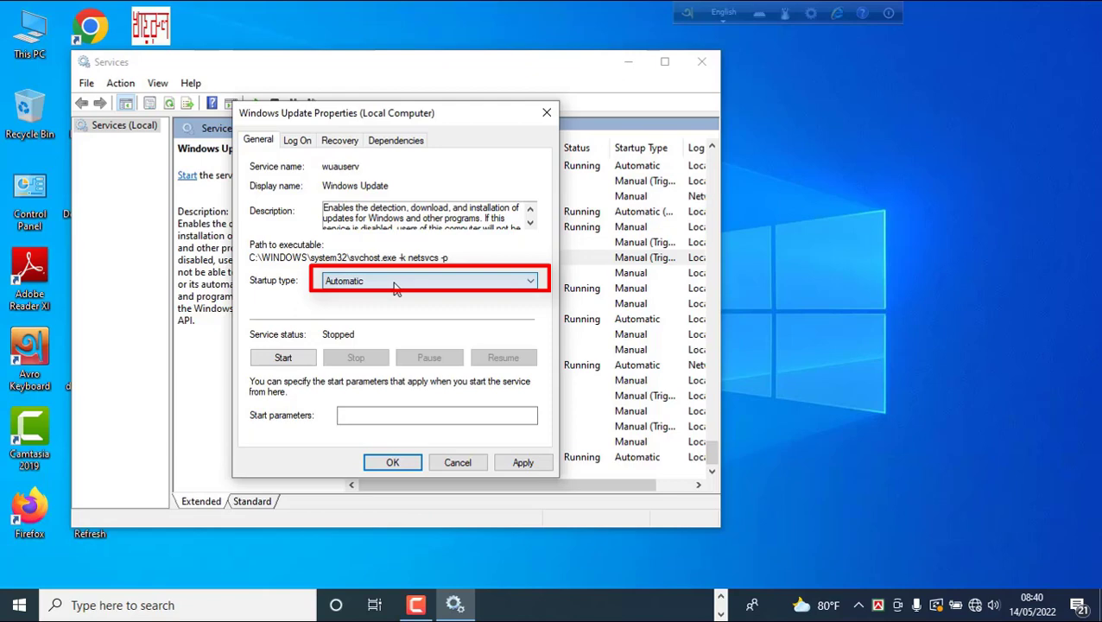
pyautogui.click(531, 288)
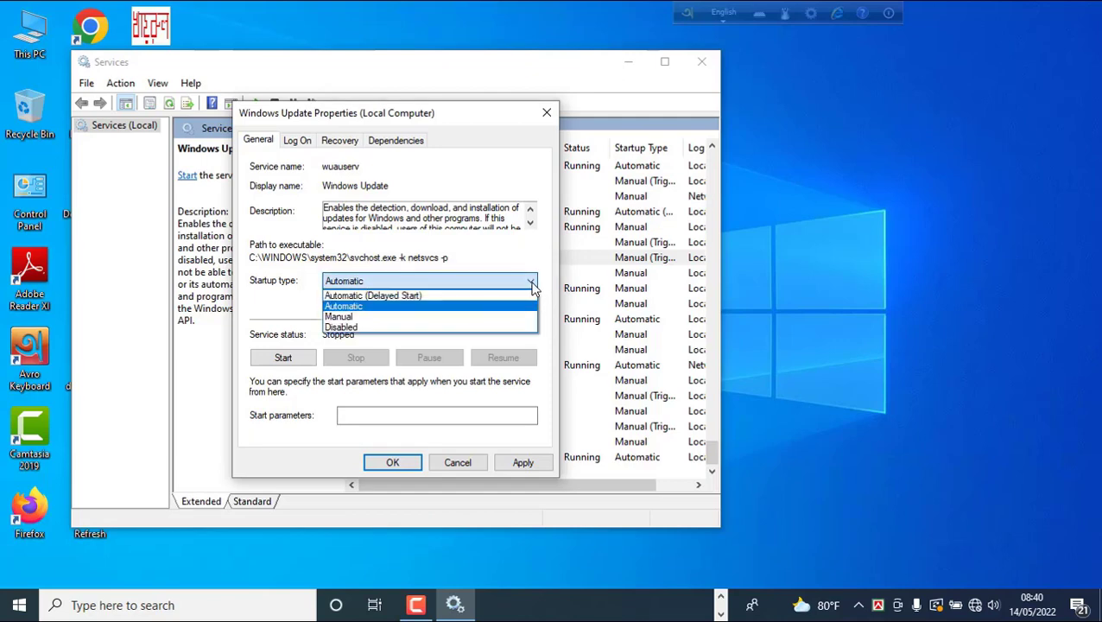
pyautogui.click(366, 332)
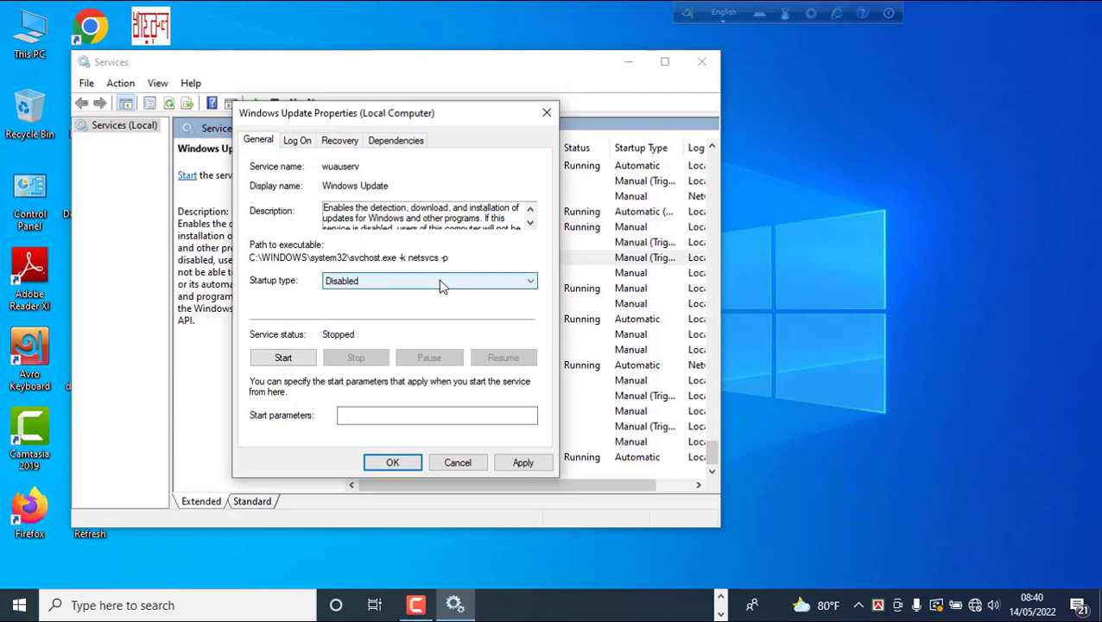
pyautogui.click(537, 463)
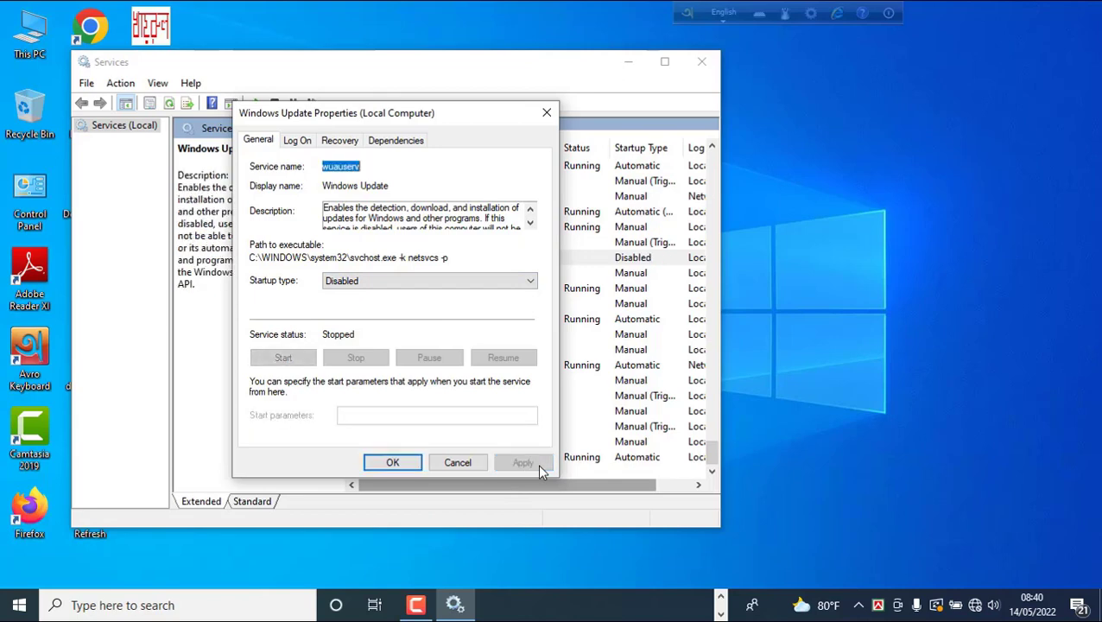
pyautogui.click(411, 461)
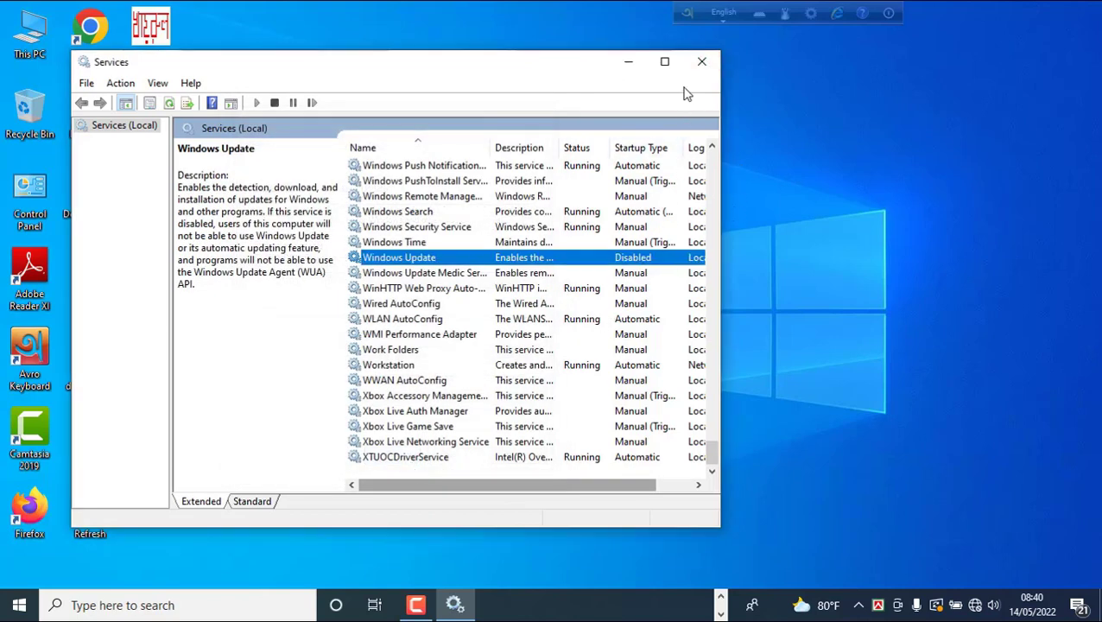
pyautogui.click(702, 63)
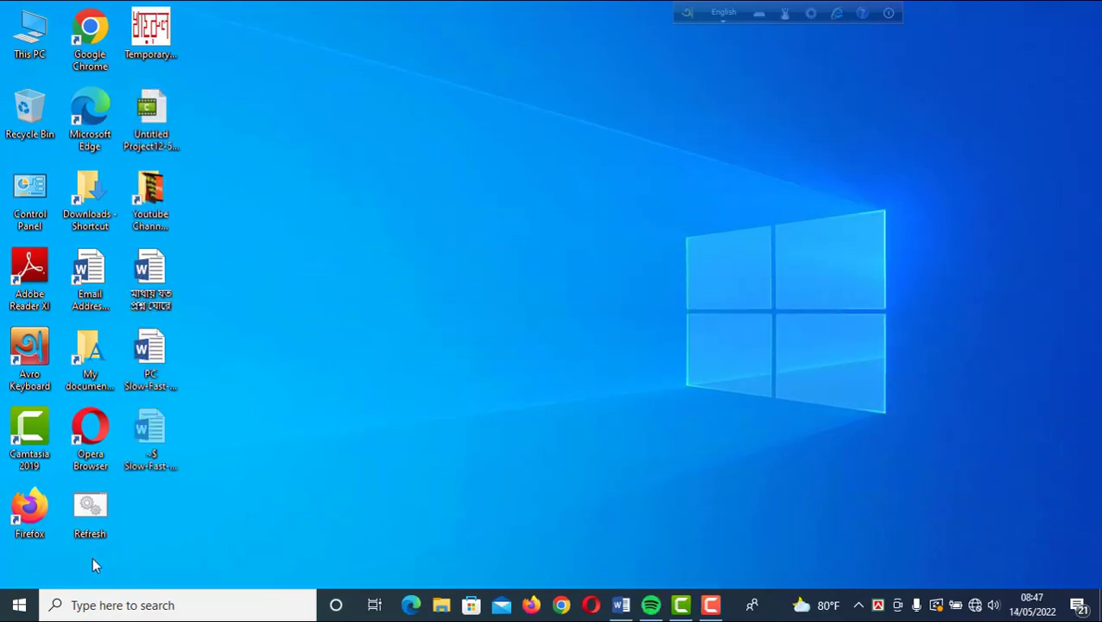
# - Find the advanced system settings by searching Windows Settings for "advance sys" and open their Performance options
pyautogui.click(19, 604)
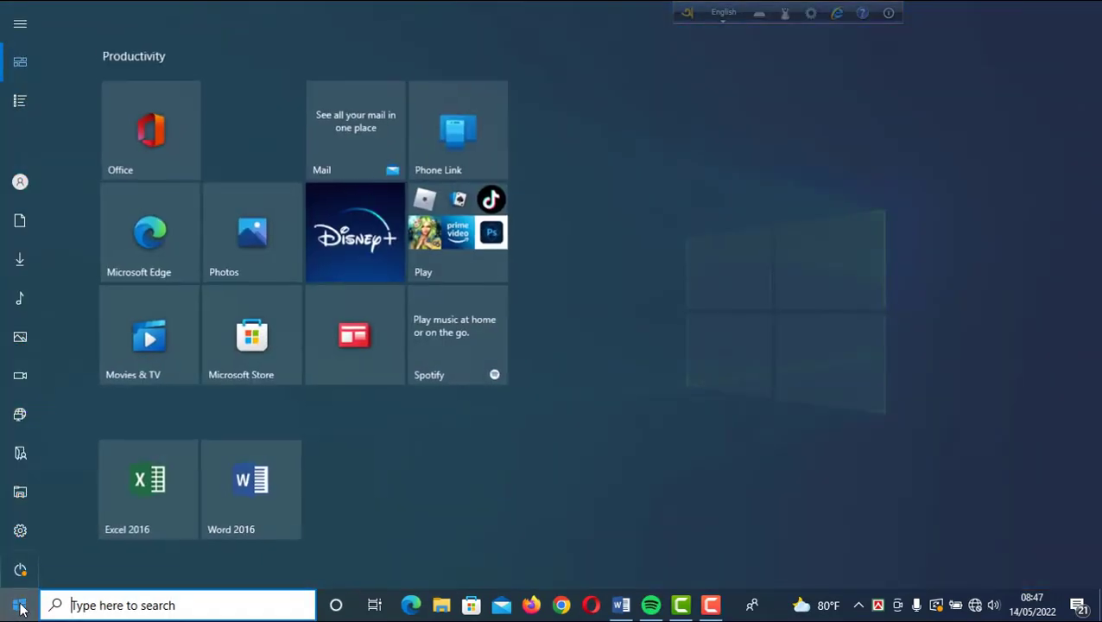
pyautogui.moveTo(28, 537)
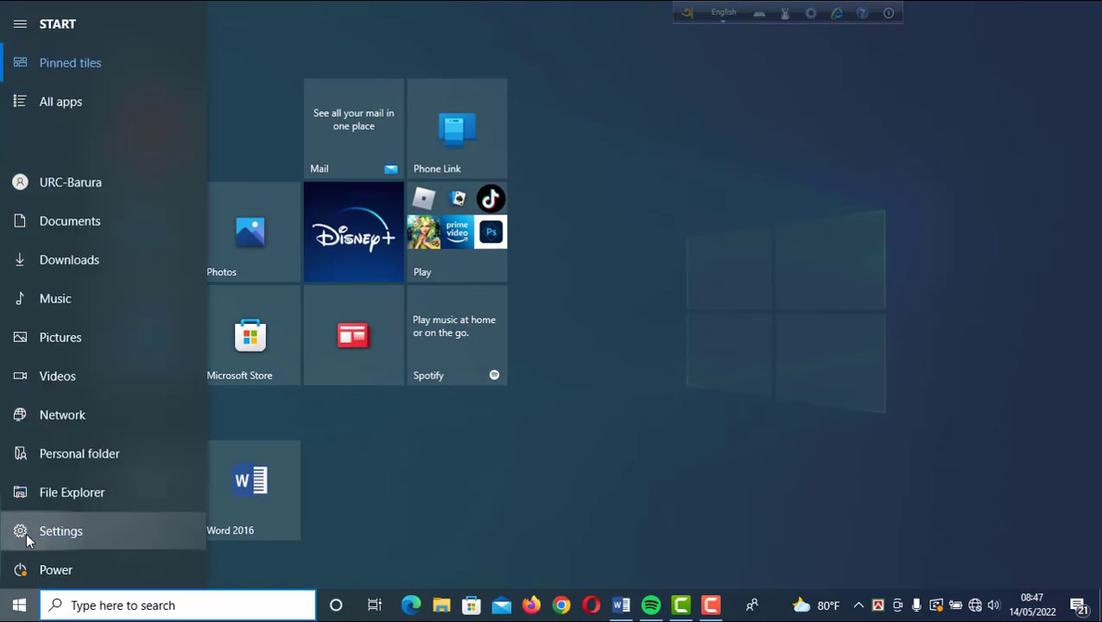
pyautogui.click(28, 535)
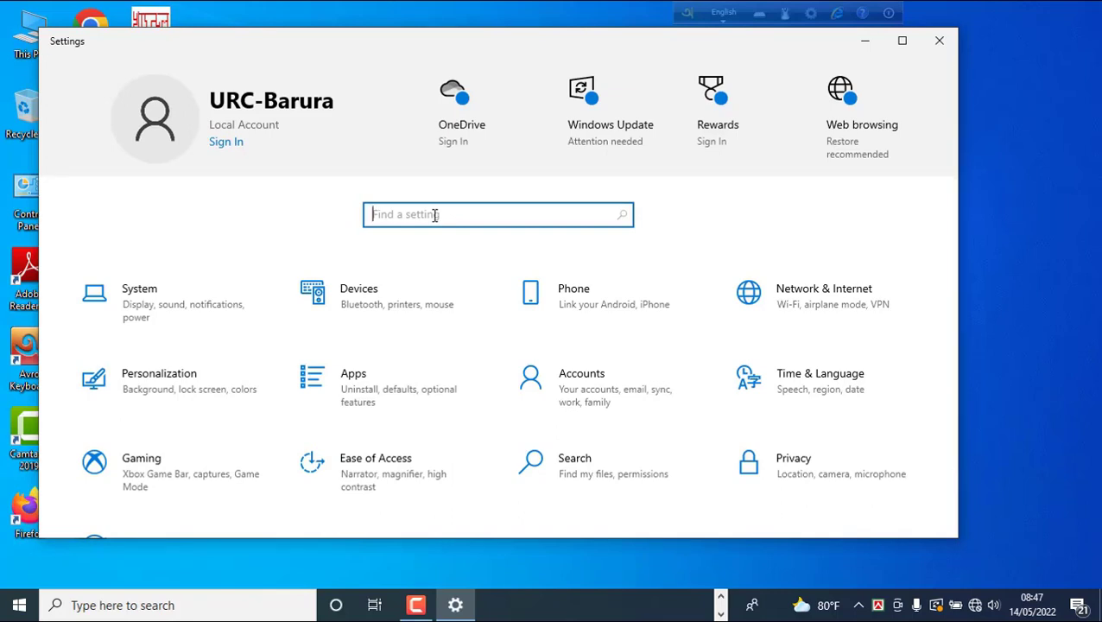
pyautogui.write('ad')
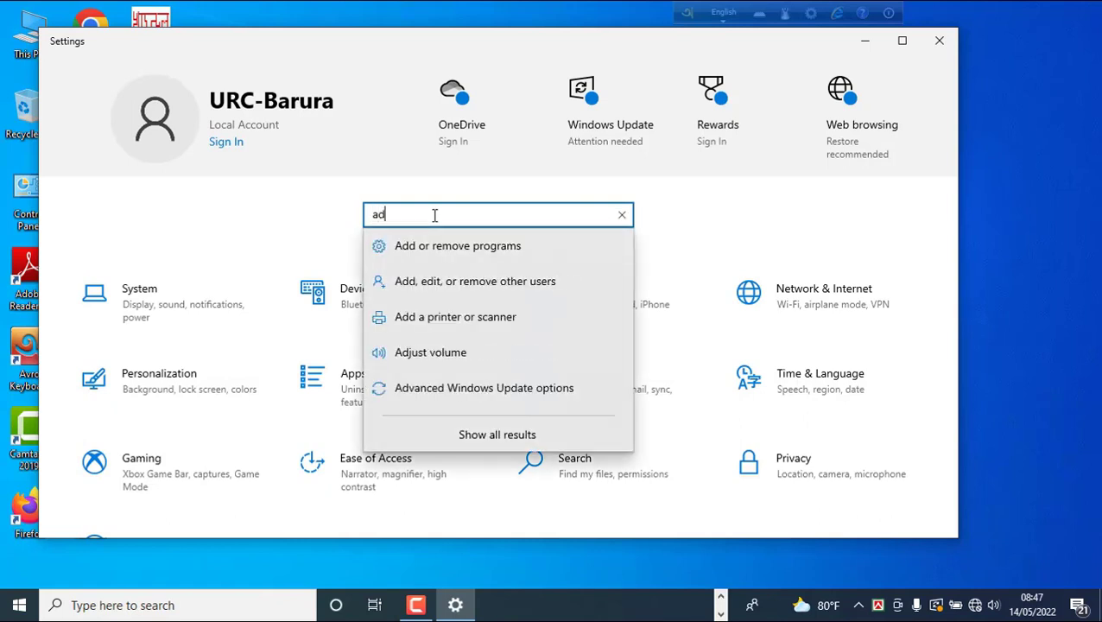
pyautogui.write('vanc')
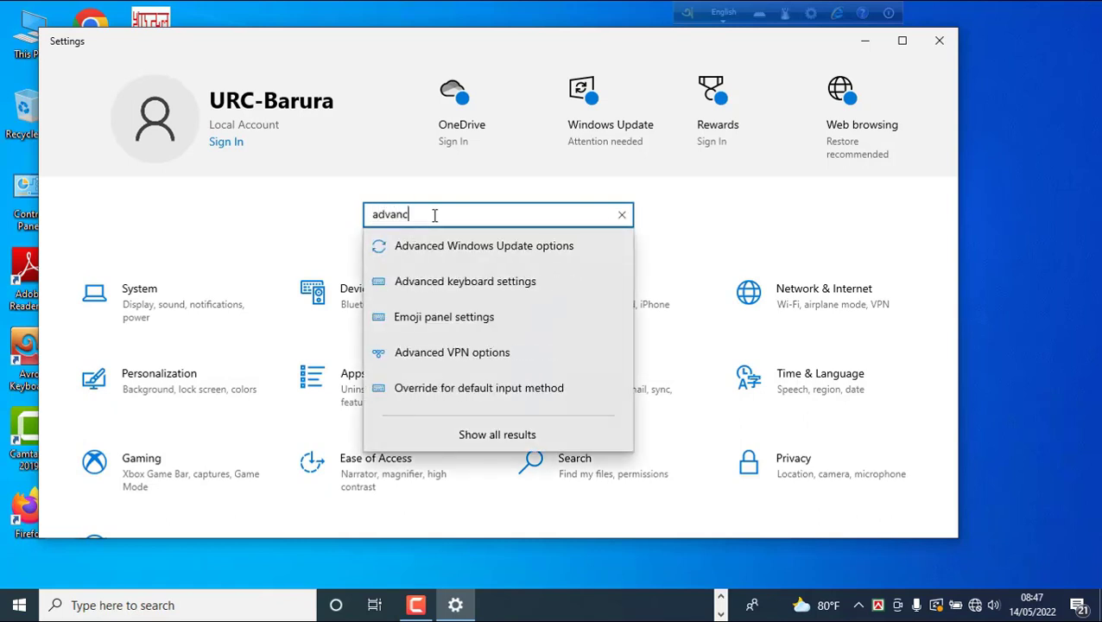
pyautogui.write('e sys')
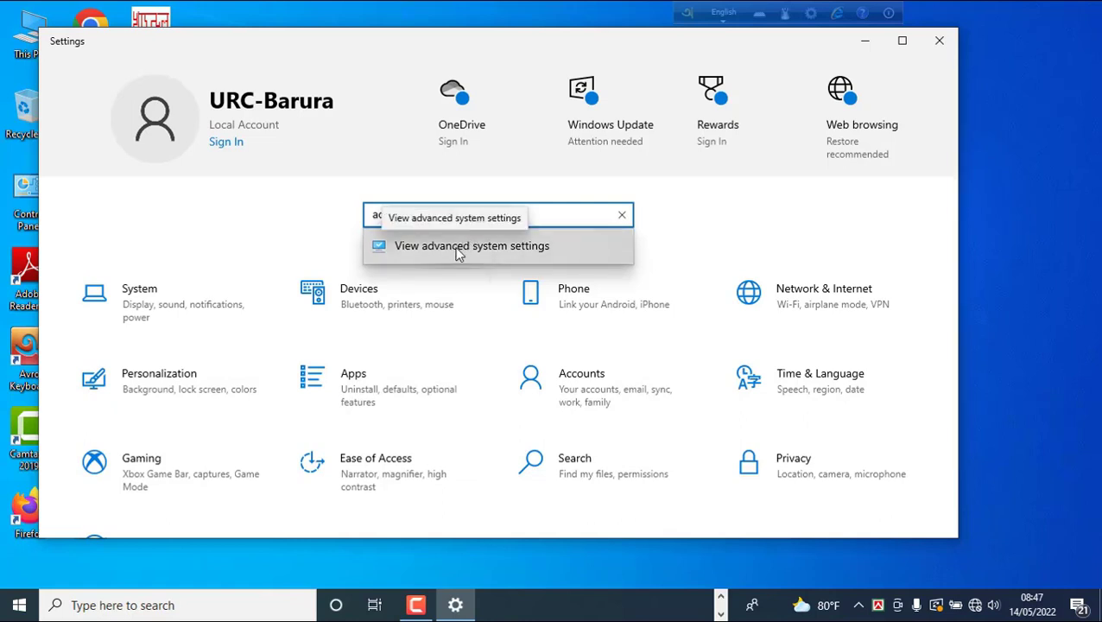
pyautogui.click(459, 247)
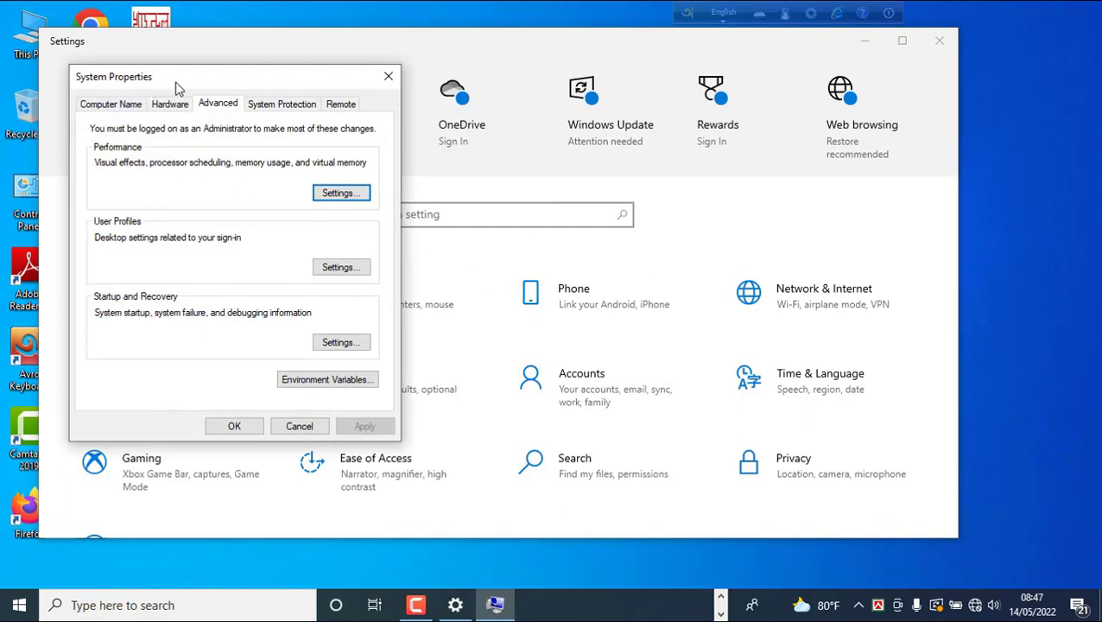
pyautogui.click(340, 193)
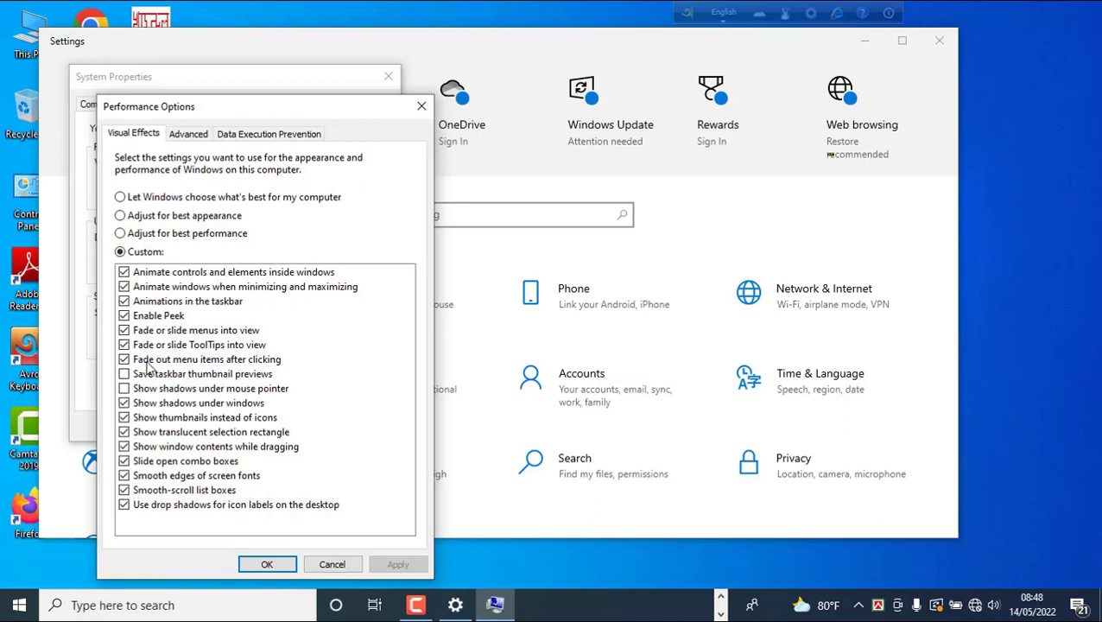
# - Turn off every enabled visual effect in the custom list, from control animations to desktop icon label shadows, and apply the change
pyautogui.click(123, 272)
pyautogui.click(124, 287)
pyautogui.click(124, 301)
pyautogui.click(123, 315)
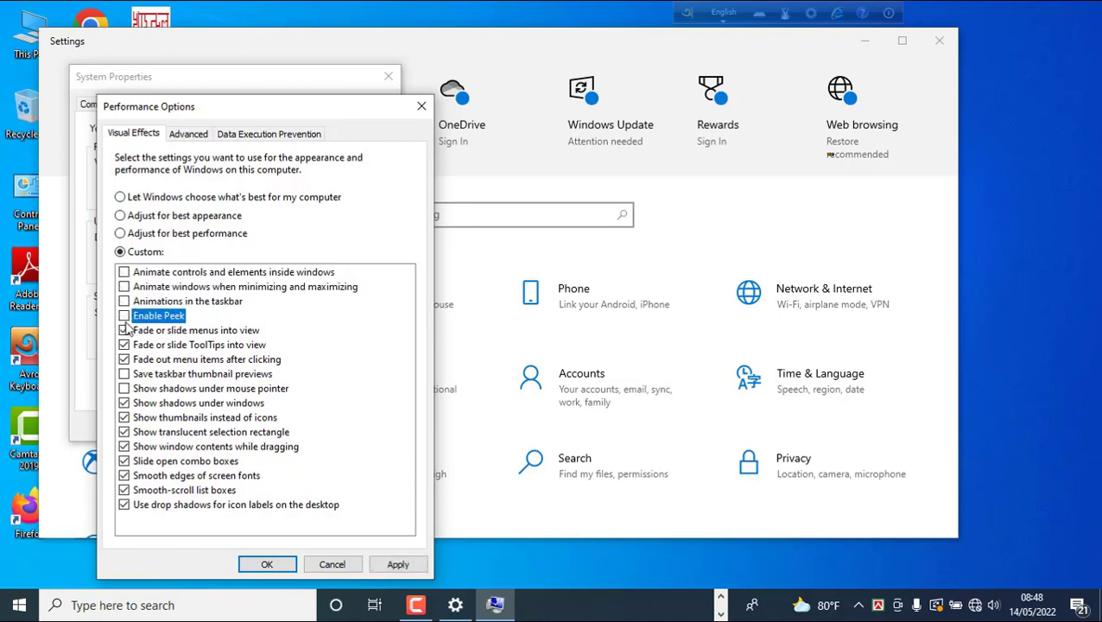
pyautogui.click(123, 329)
pyautogui.click(123, 344)
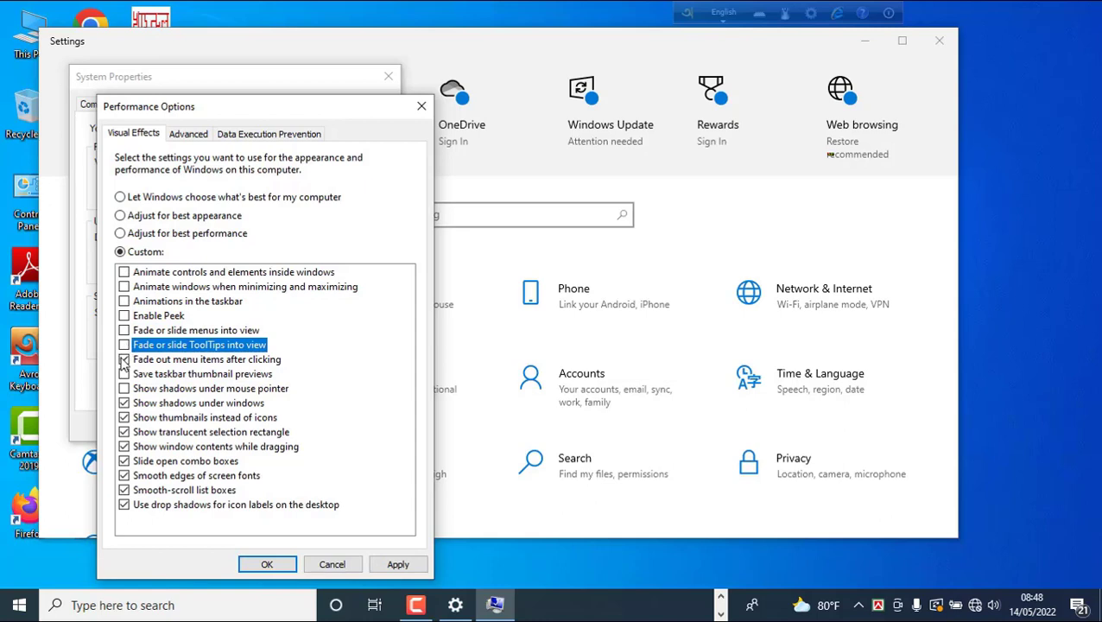
pyautogui.click(123, 359)
pyautogui.click(124, 403)
pyautogui.click(123, 417)
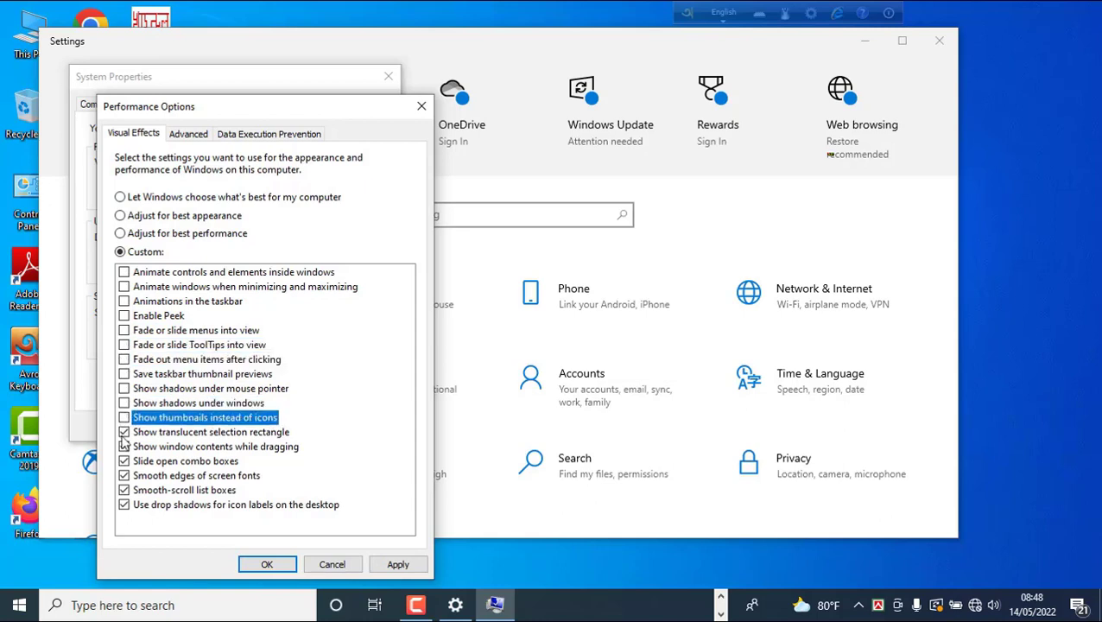
pyautogui.click(123, 432)
pyautogui.click(123, 446)
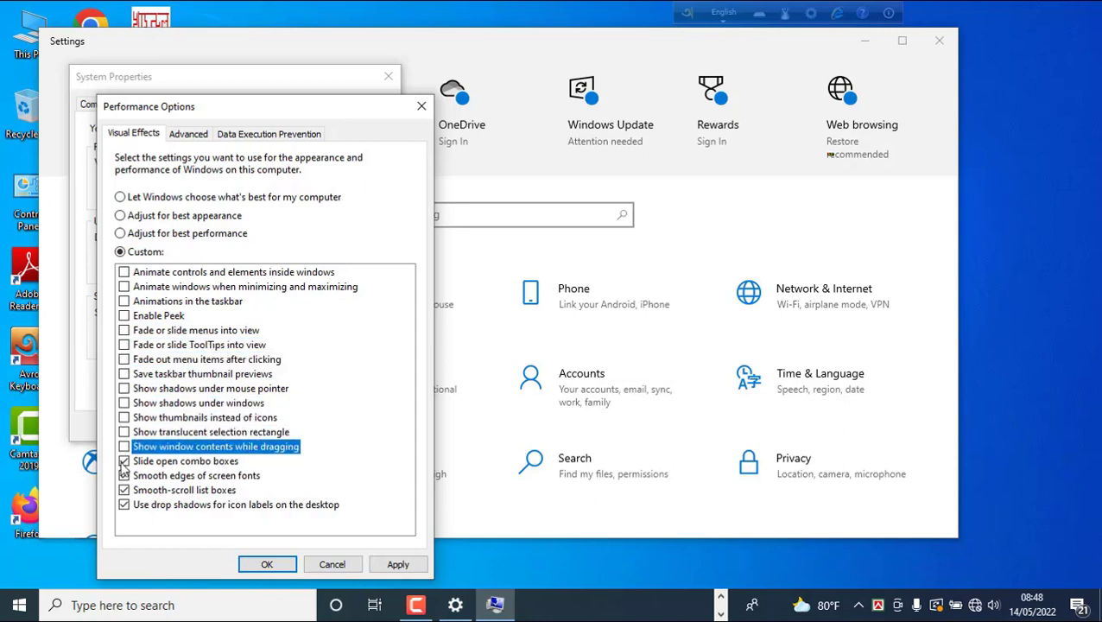
pyautogui.click(124, 461)
pyautogui.click(124, 475)
pyautogui.click(123, 490)
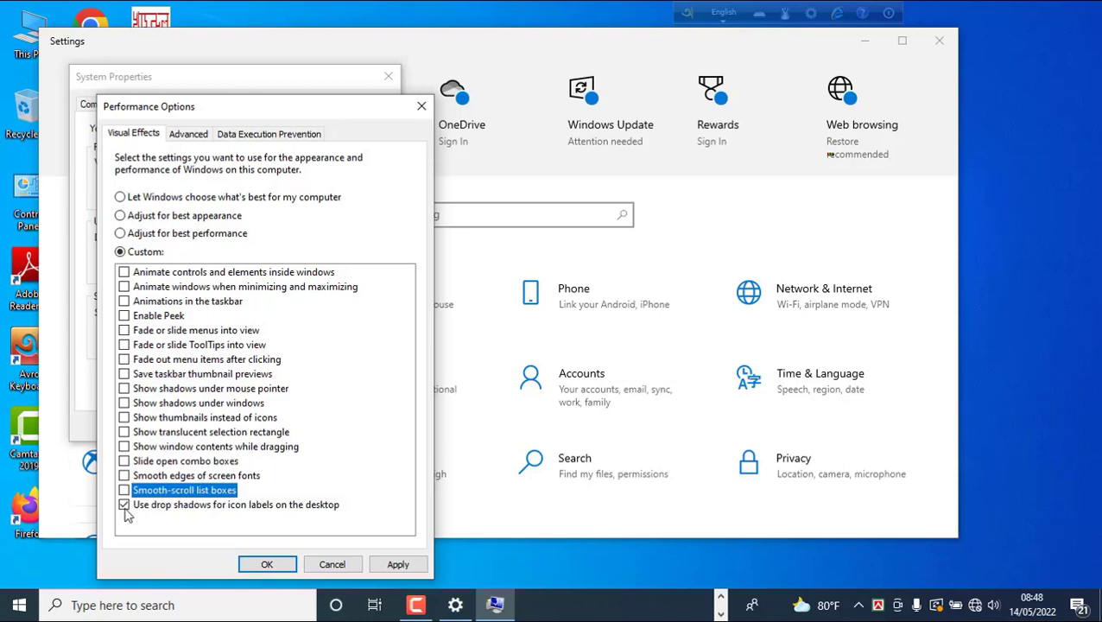
pyautogui.click(123, 505)
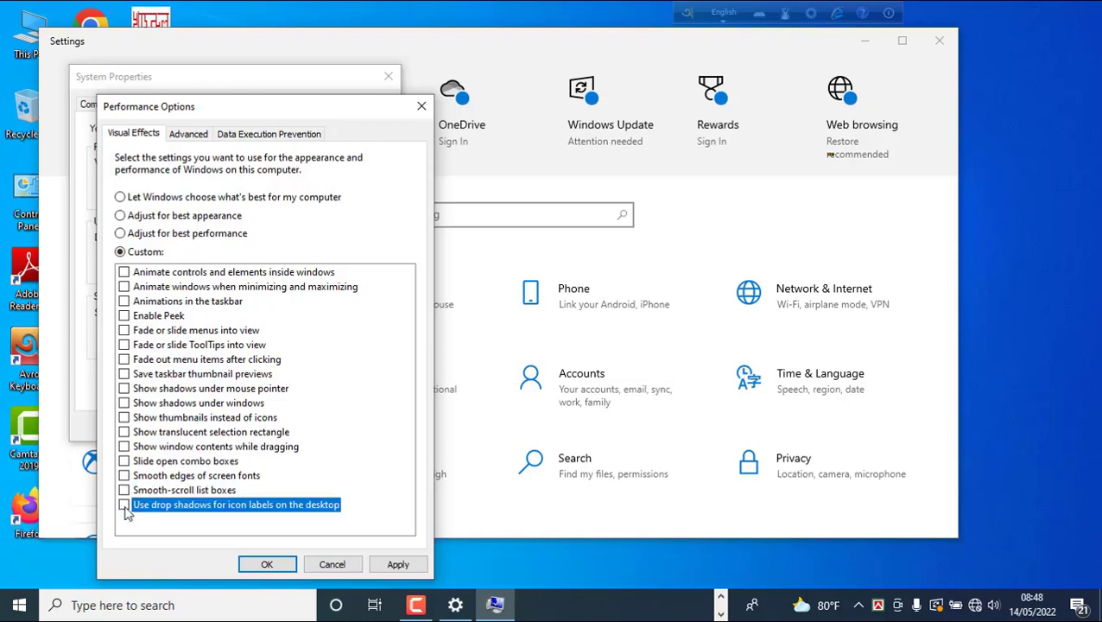
pyautogui.click(402, 566)
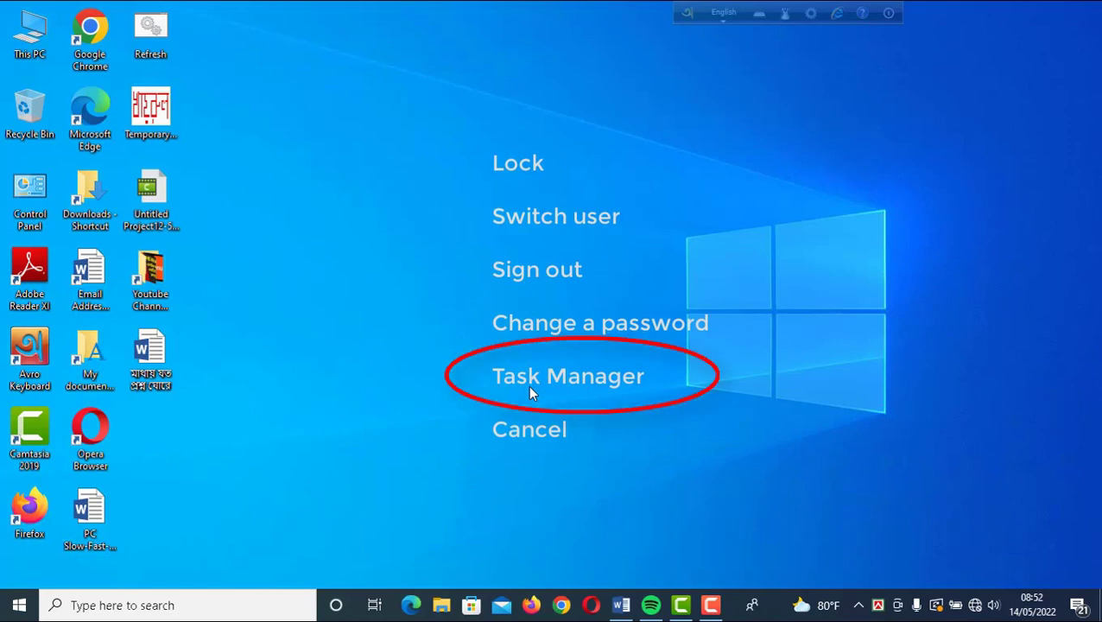
# - Open Task Manager from the Windows security options screen and close it again
pyautogui.click(529, 388)
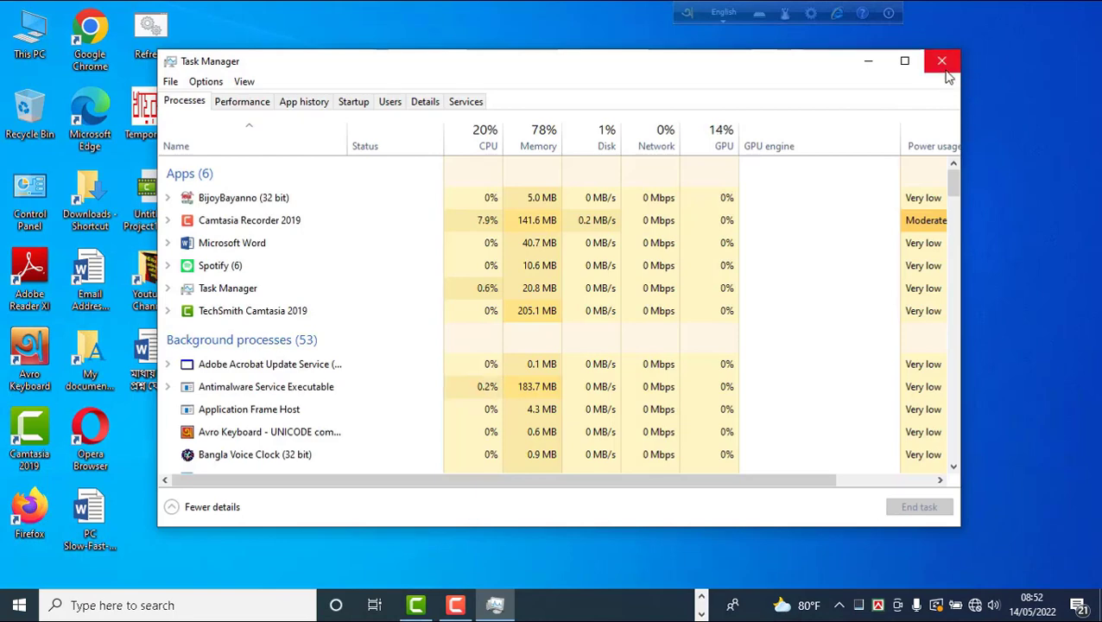
pyautogui.click(947, 65)
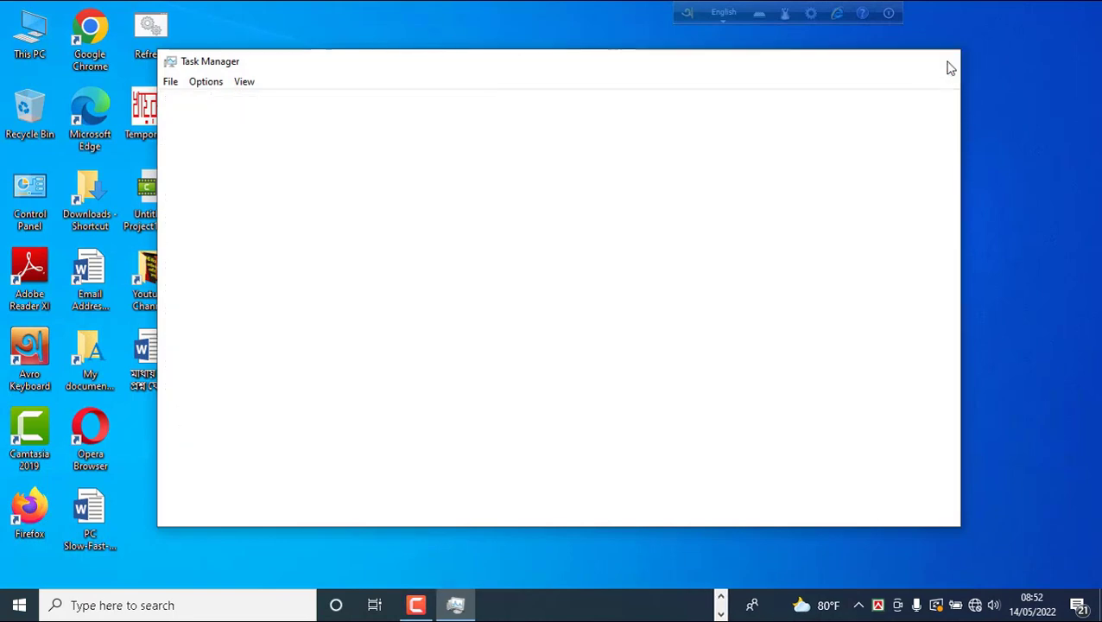
# - Open Task Manager through a Windows search for "tesk ma"
pyautogui.click(114, 604)
pyautogui.write('tesk')
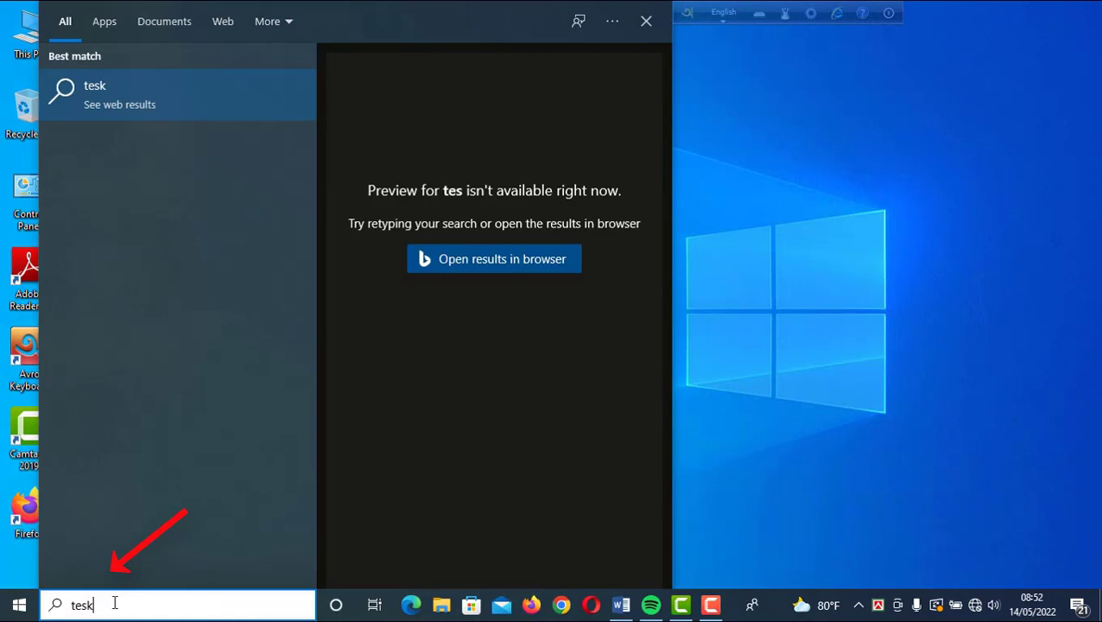
pyautogui.write(' ma')
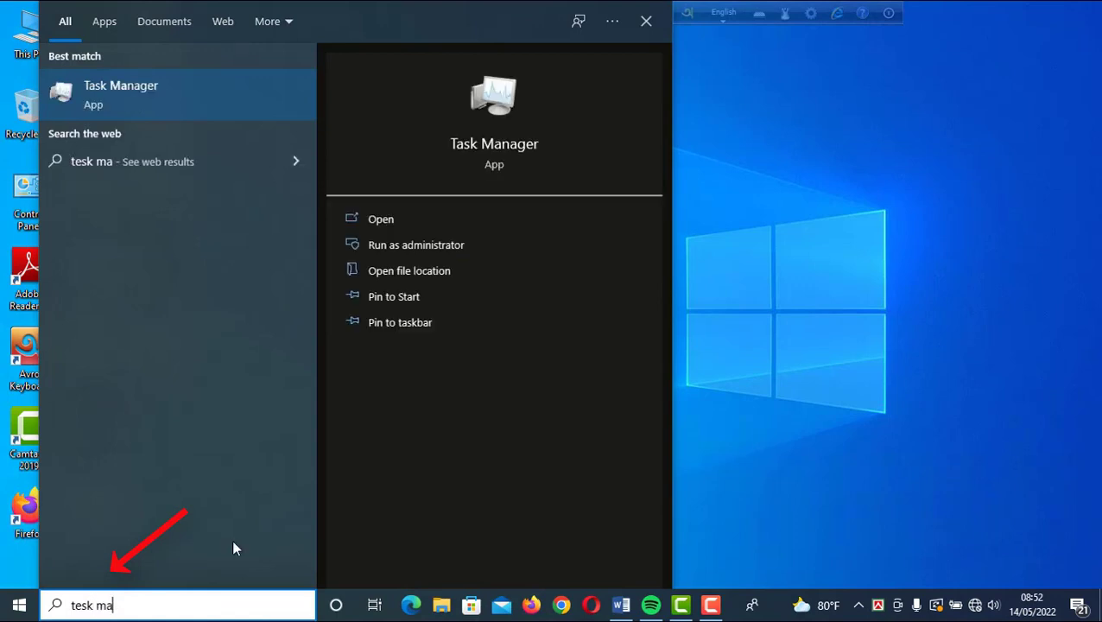
pyautogui.click(192, 100)
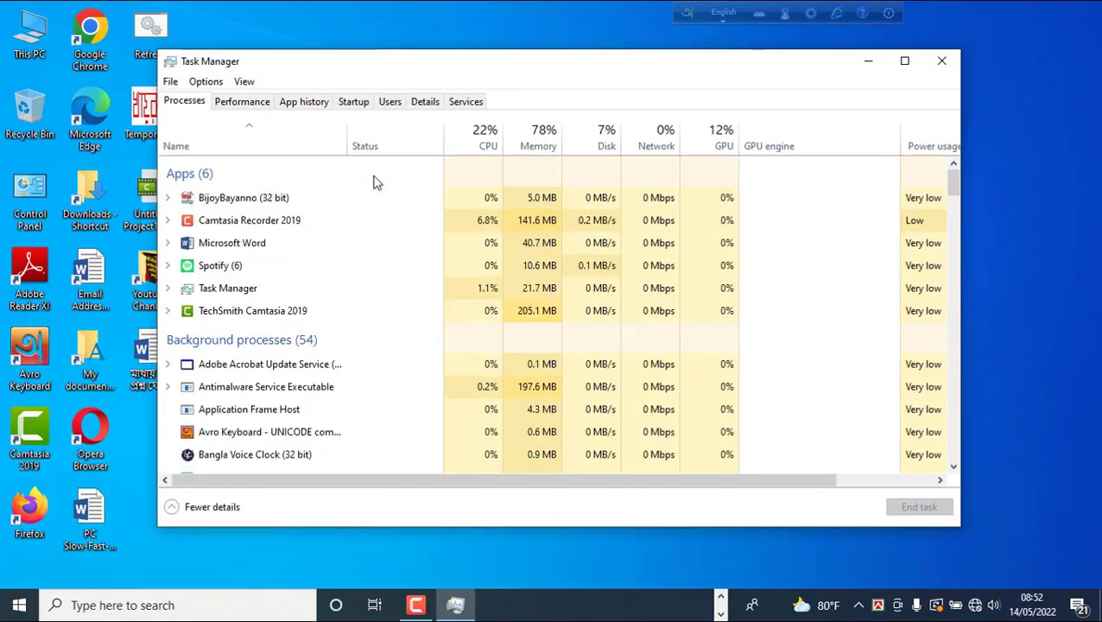
# - Disable Bangla Voice Clock, Cortana, Skype and Spotify in Task Manager's list of startup programs
pyautogui.click(354, 103)
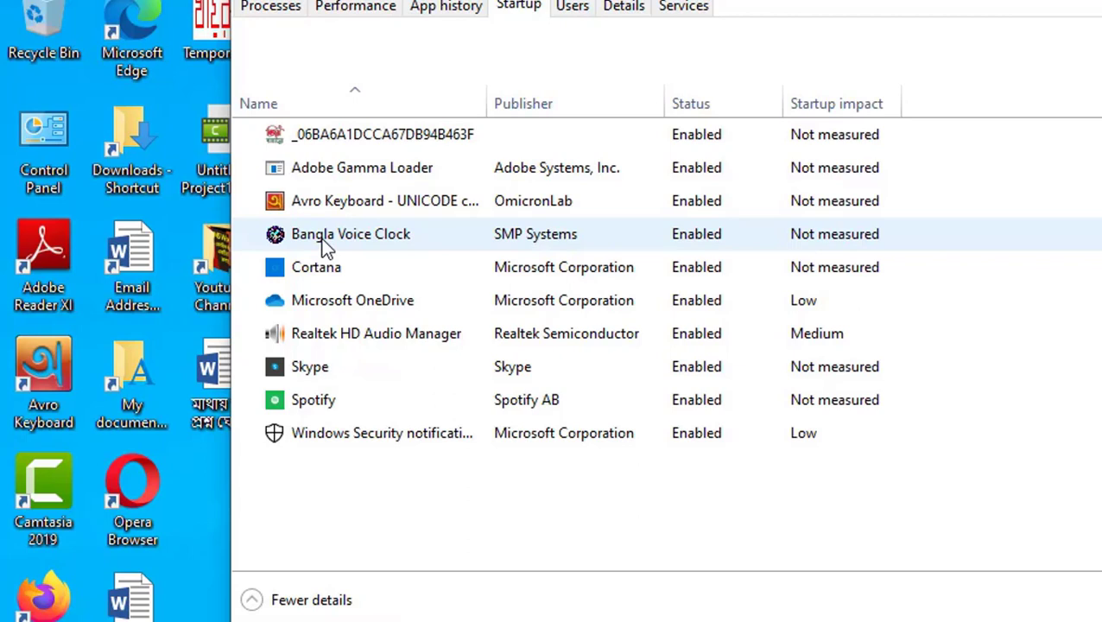
pyautogui.rightClick(327, 235)
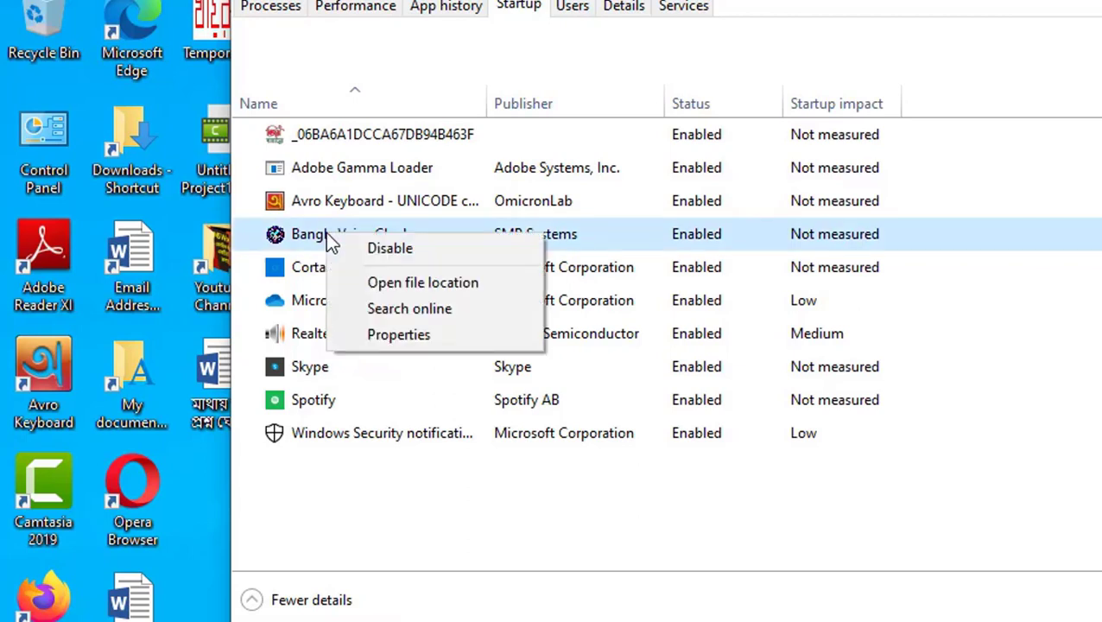
pyautogui.click(411, 249)
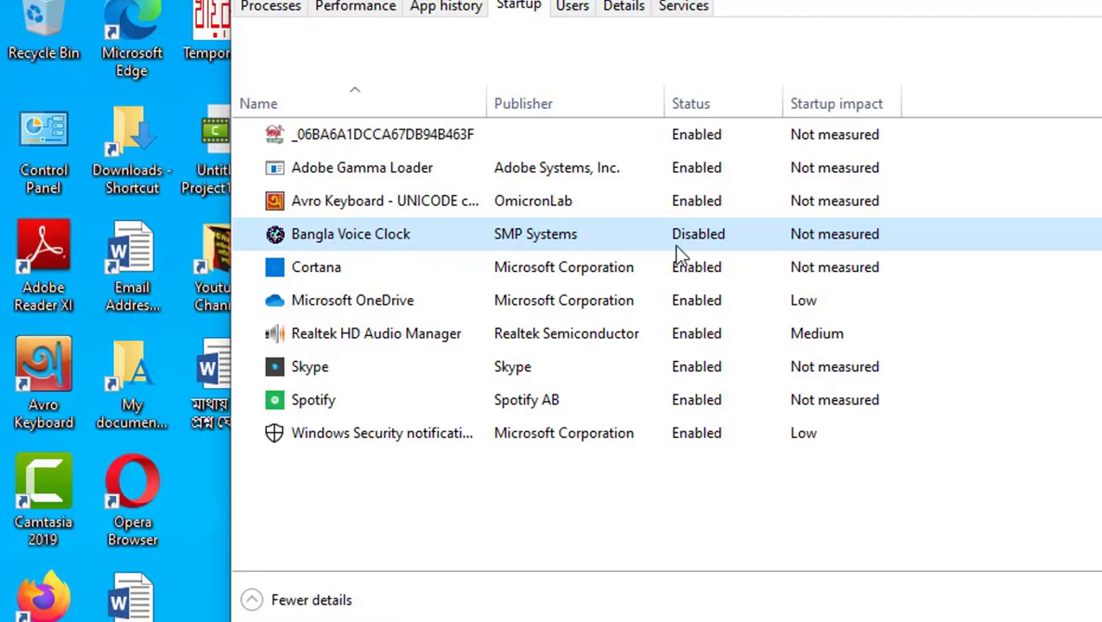
pyautogui.click(318, 278)
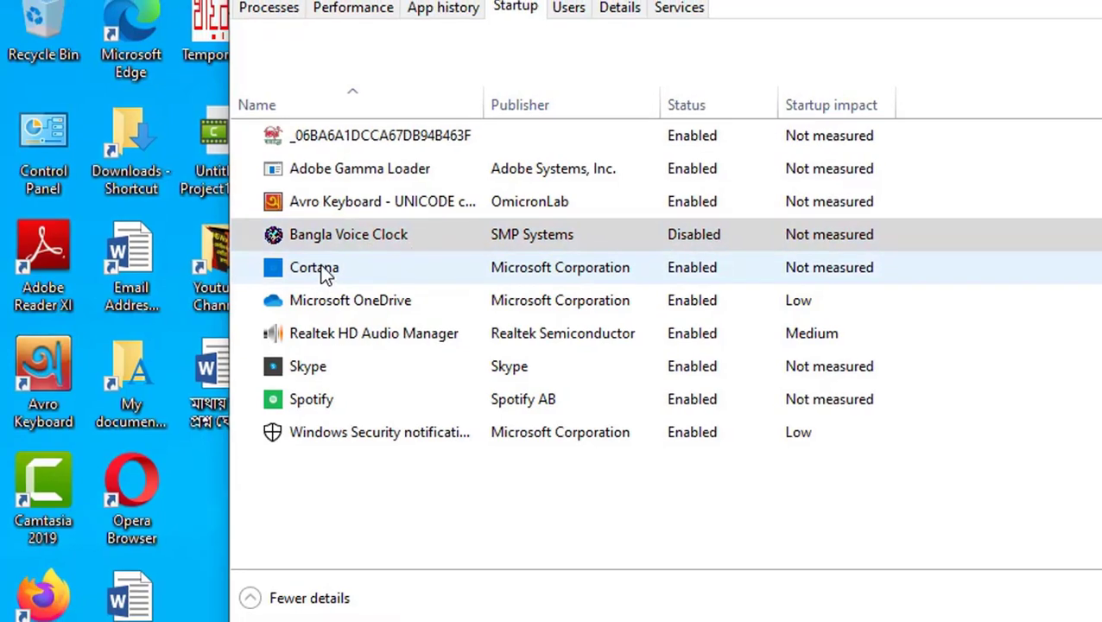
pyautogui.rightClick(322, 266)
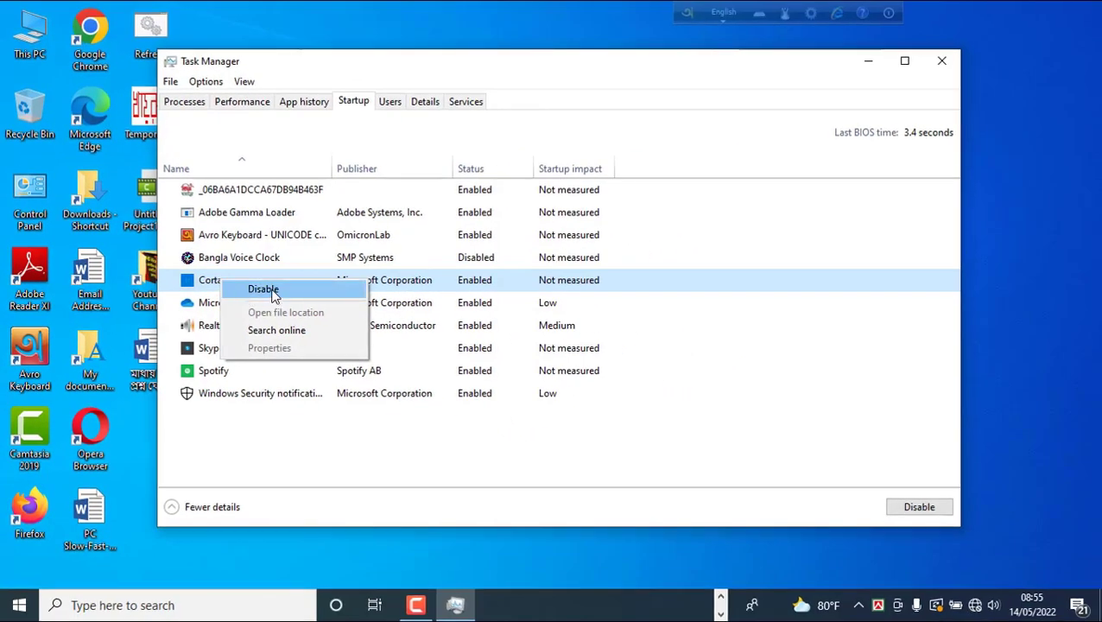
pyautogui.click(313, 288)
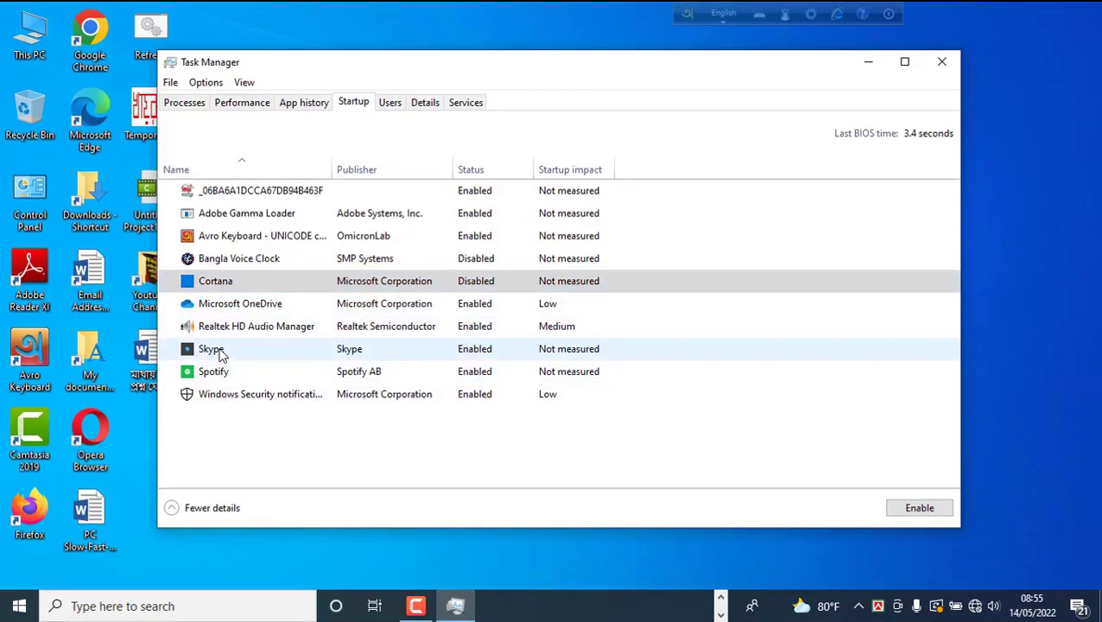
pyautogui.rightClick(221, 352)
pyautogui.click(262, 361)
pyautogui.rightClick(218, 380)
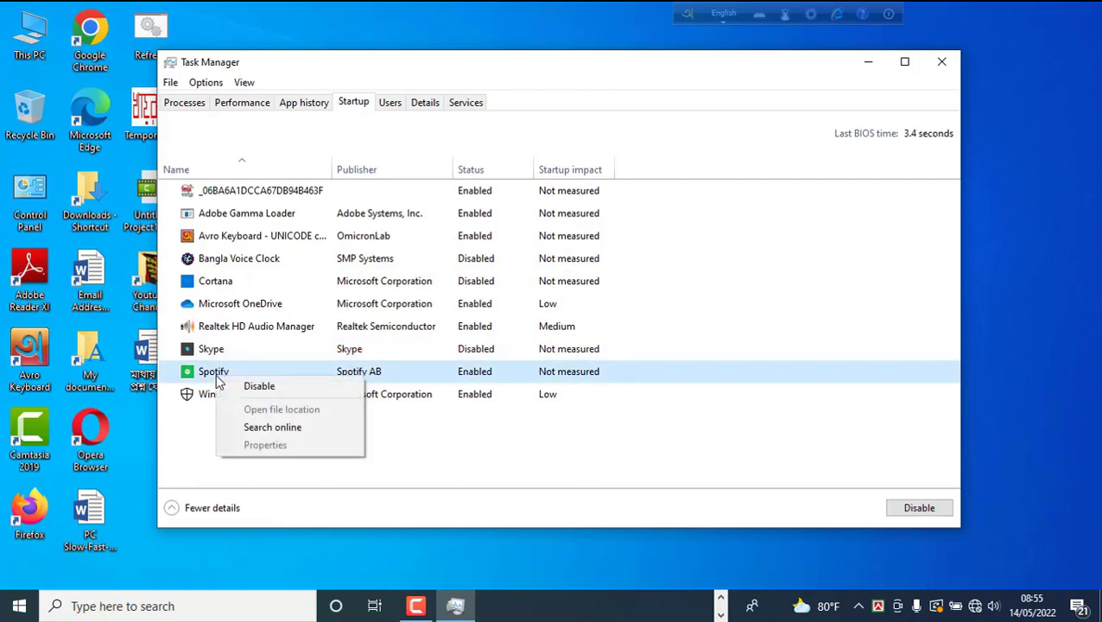
pyautogui.click(250, 386)
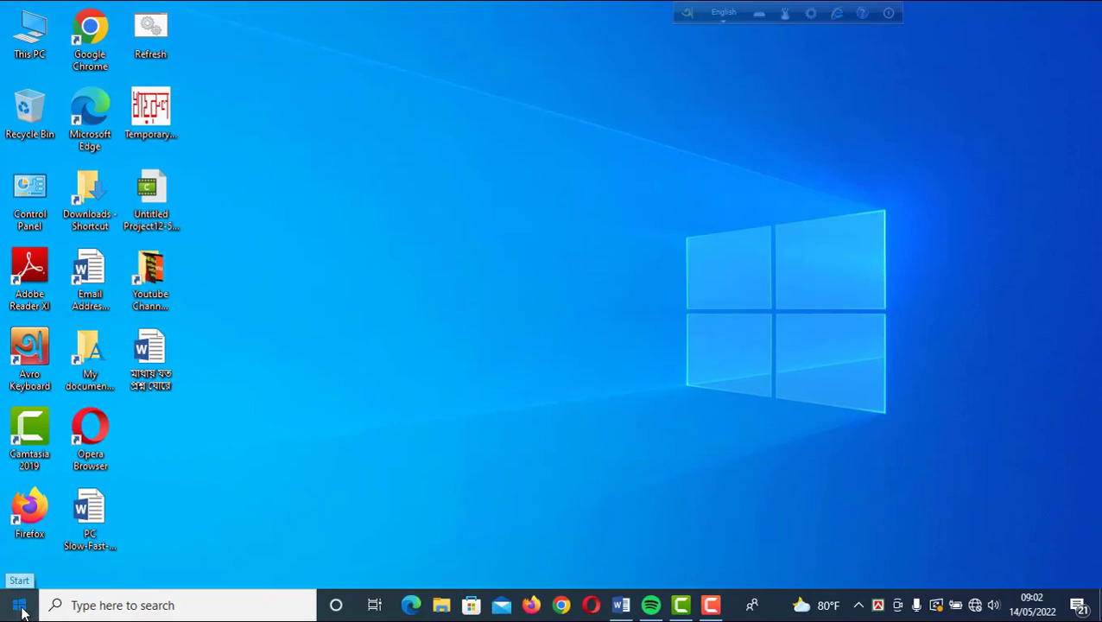
# - Turn off Storage Sense in the Storage page of the Windows system settings and close Settings
pyautogui.click(19, 605)
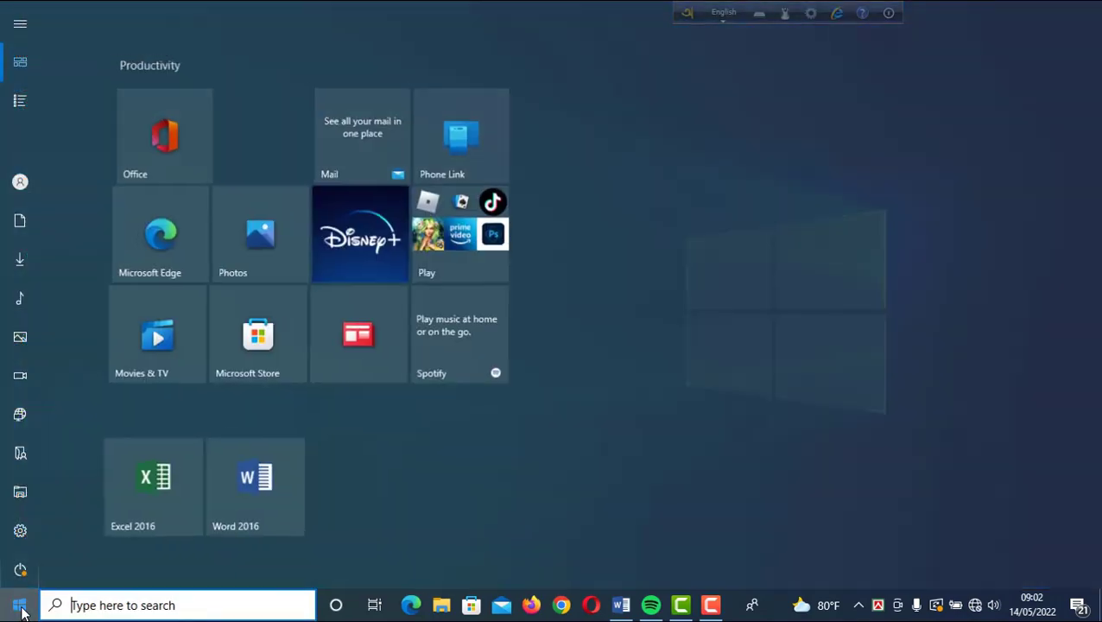
pyautogui.click(22, 533)
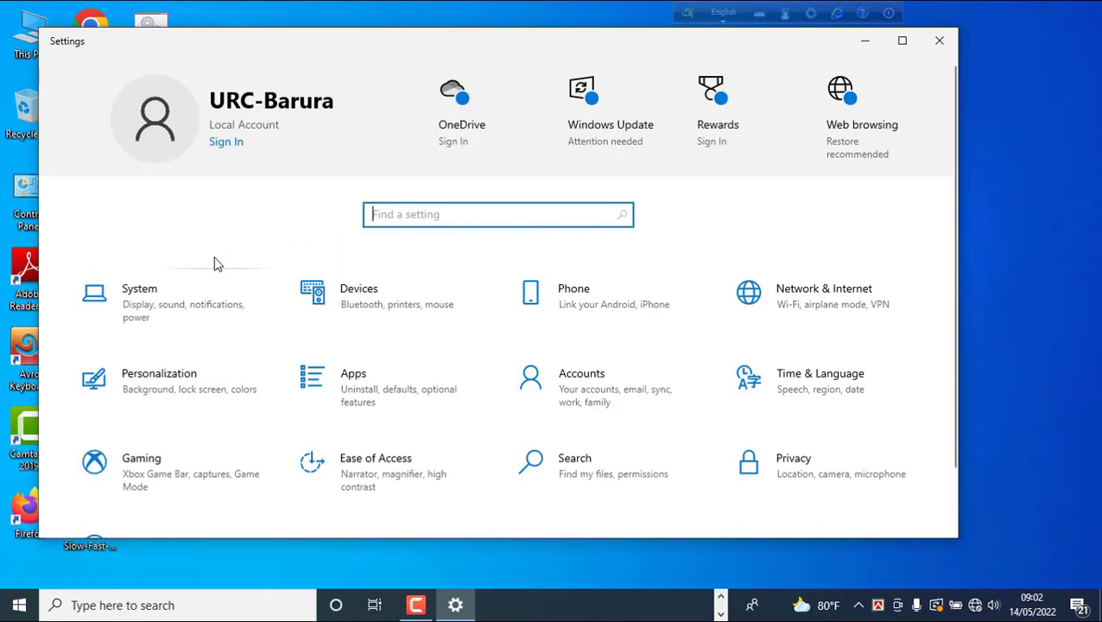
pyautogui.click(147, 314)
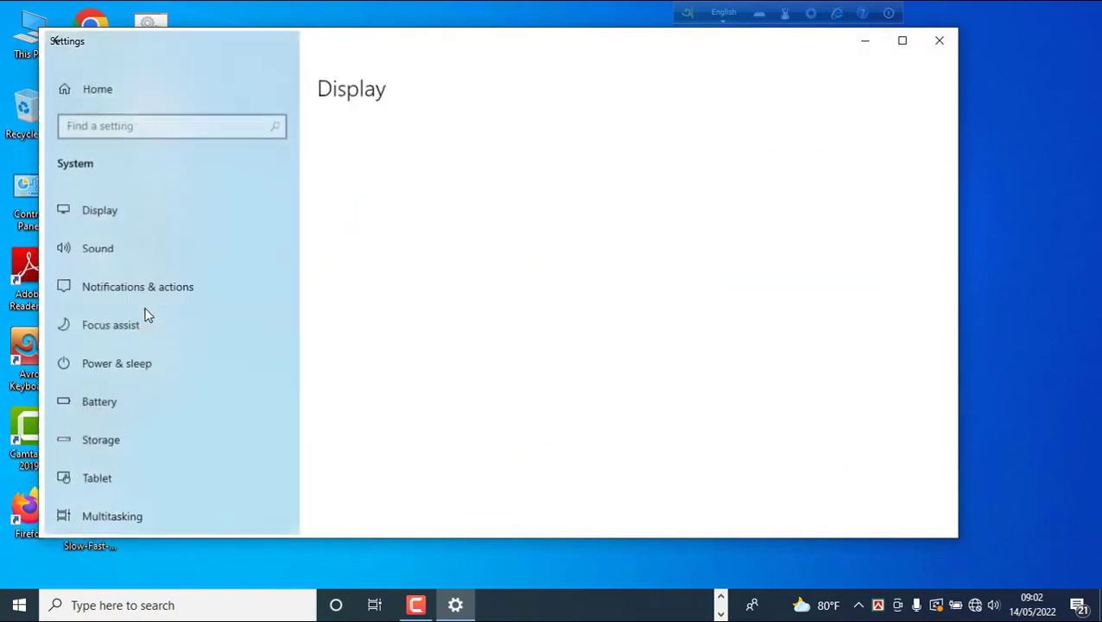
pyautogui.click(107, 444)
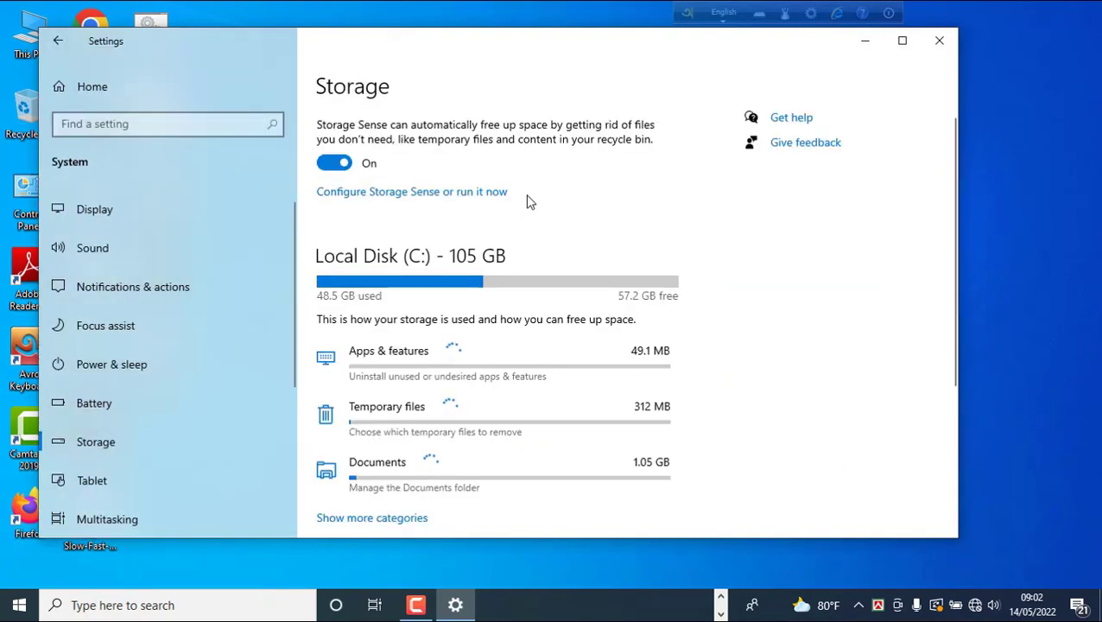
pyautogui.scroll(-2, 626, 232)
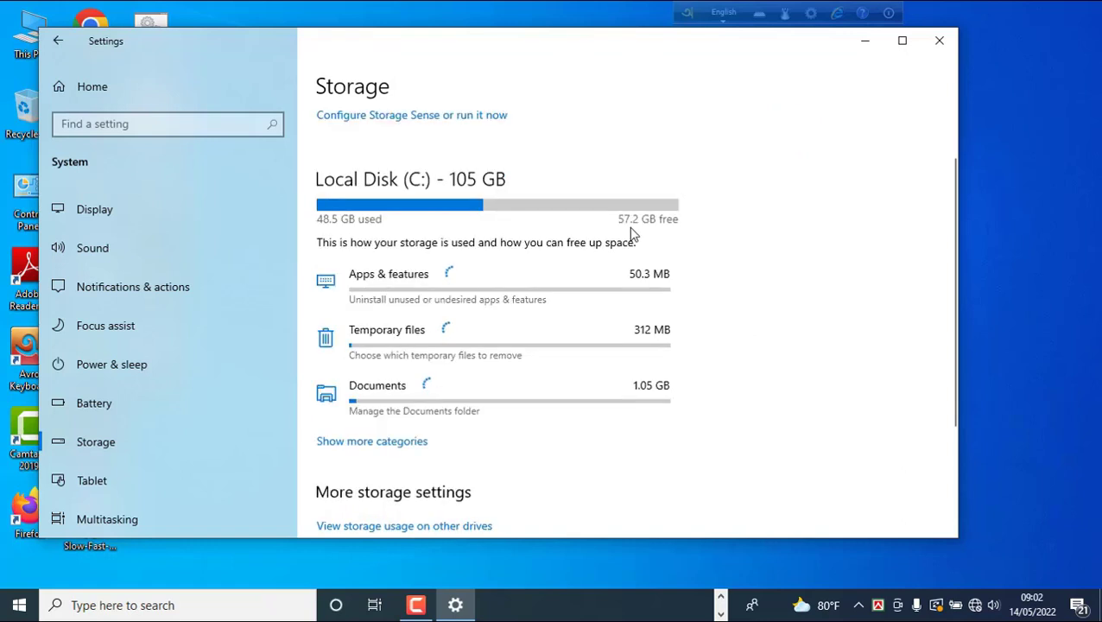
pyautogui.scroll(2, 629, 233)
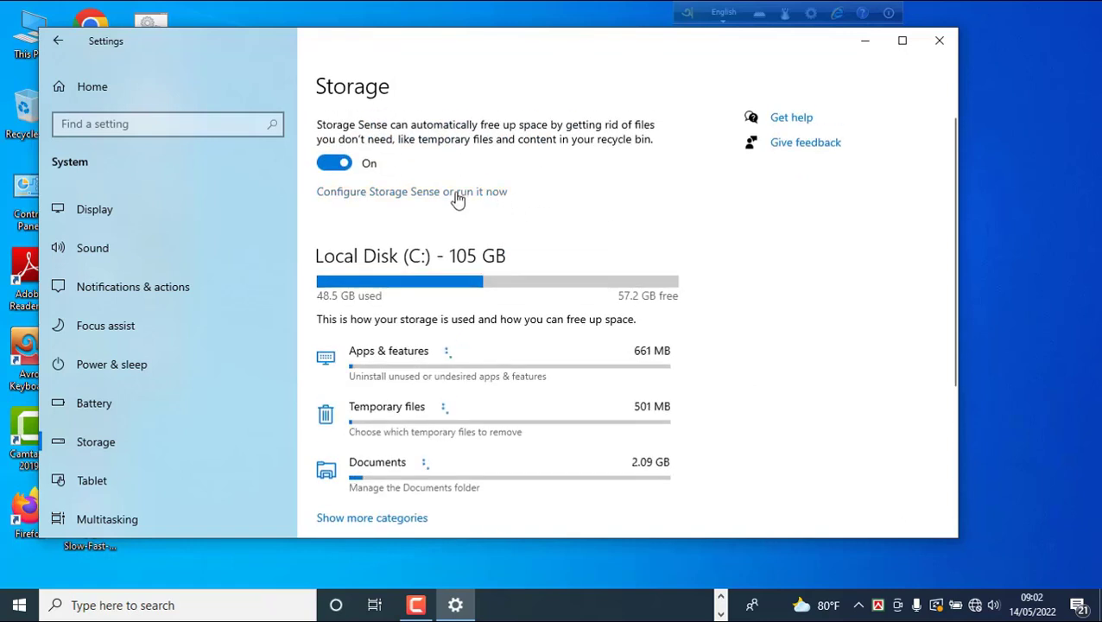
pyautogui.click(339, 165)
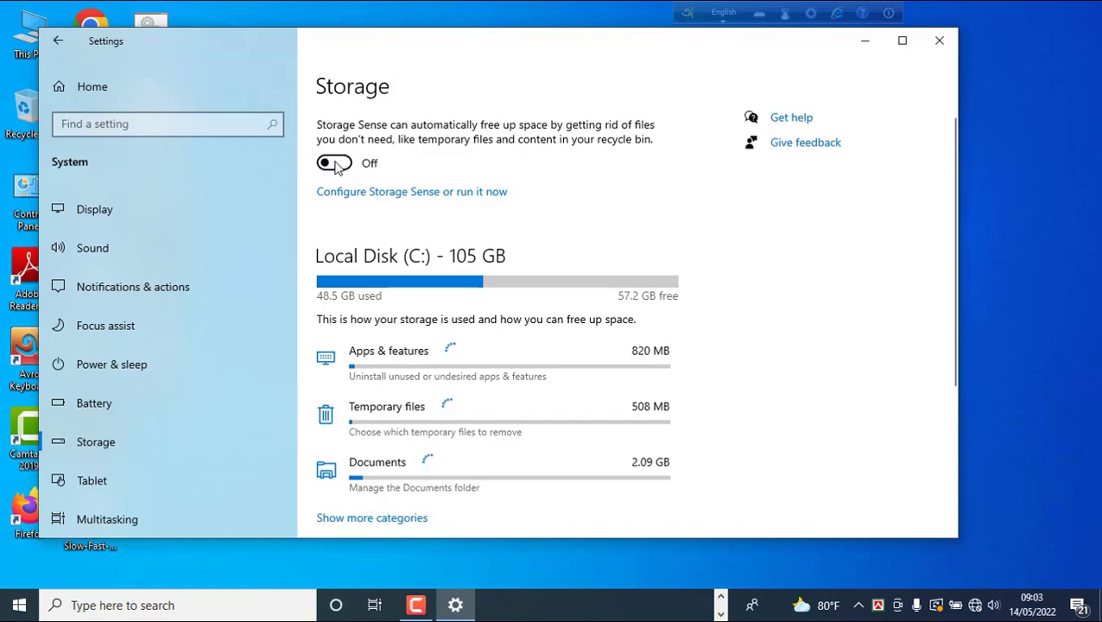
pyautogui.click(938, 40)
# - Find the Run app through Windows search and use it to open the "temp" folder
pyautogui.click(90, 604)
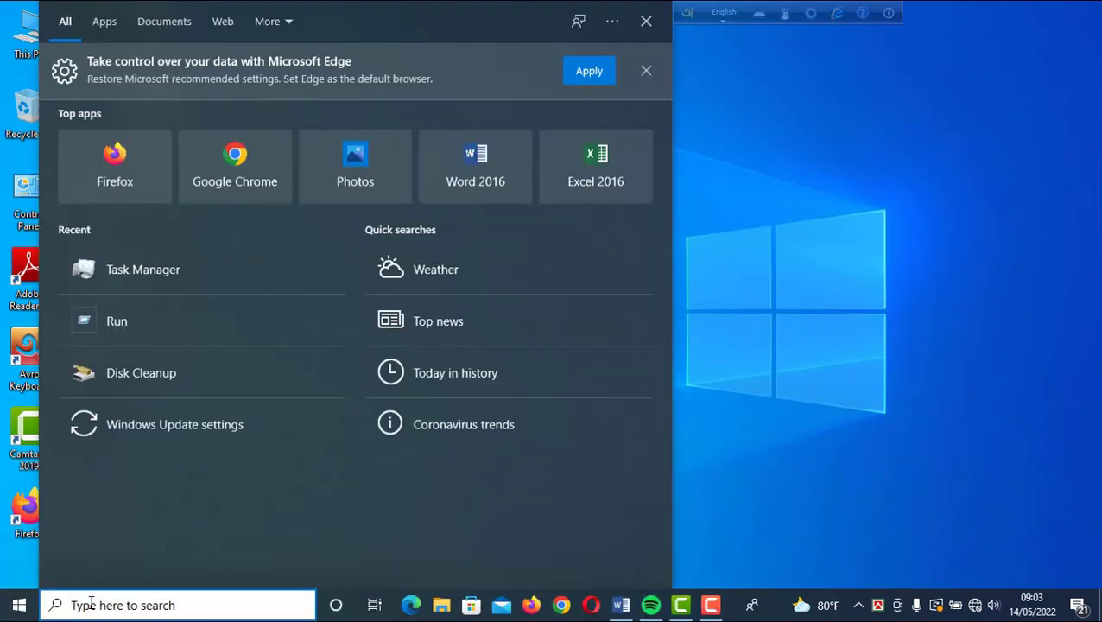
pyautogui.write('run')
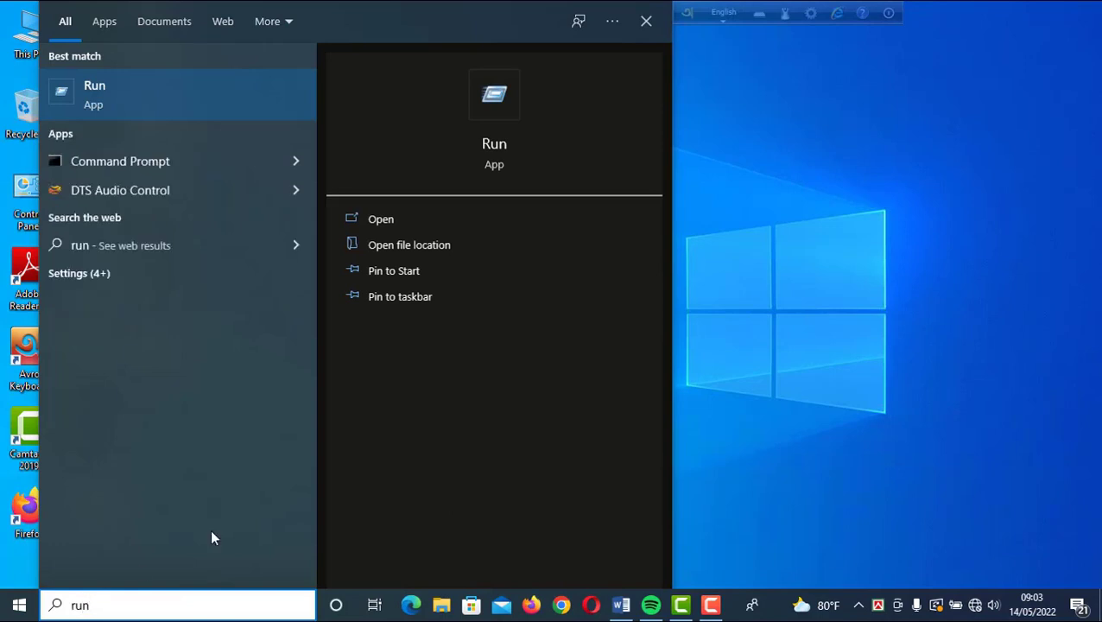
pyautogui.click(175, 105)
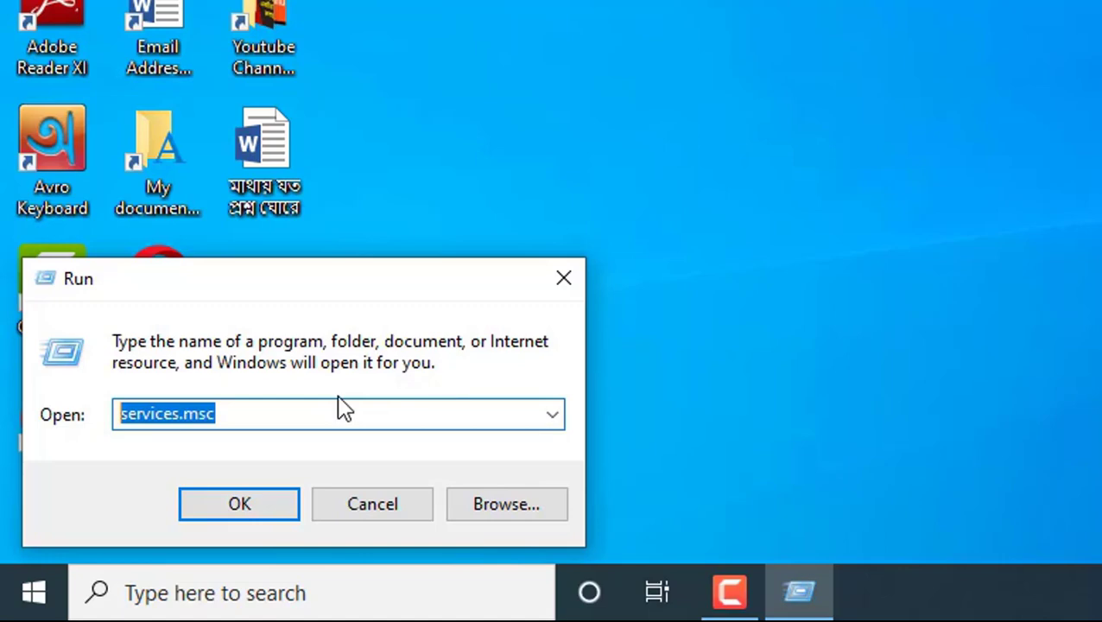
pyautogui.write('tem')
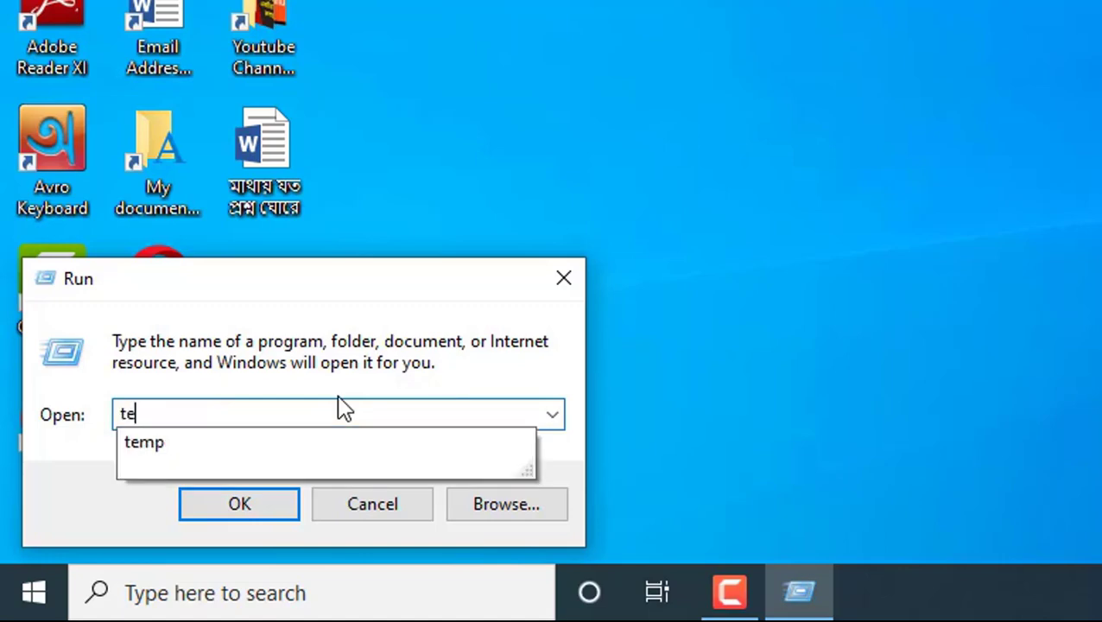
pyautogui.write('p')
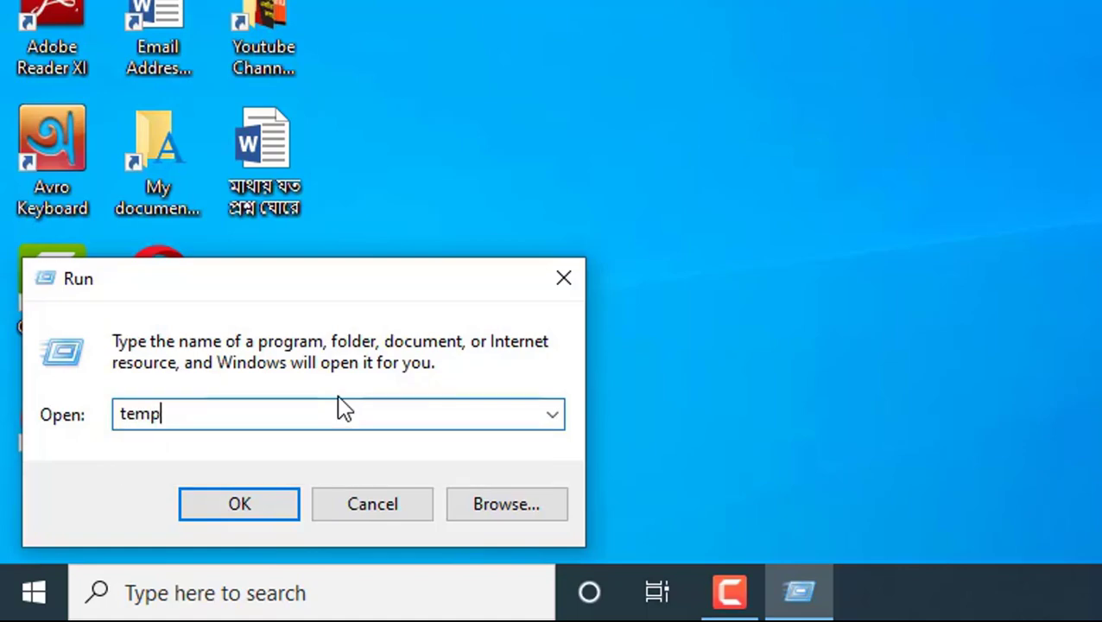
pyautogui.click(268, 505)
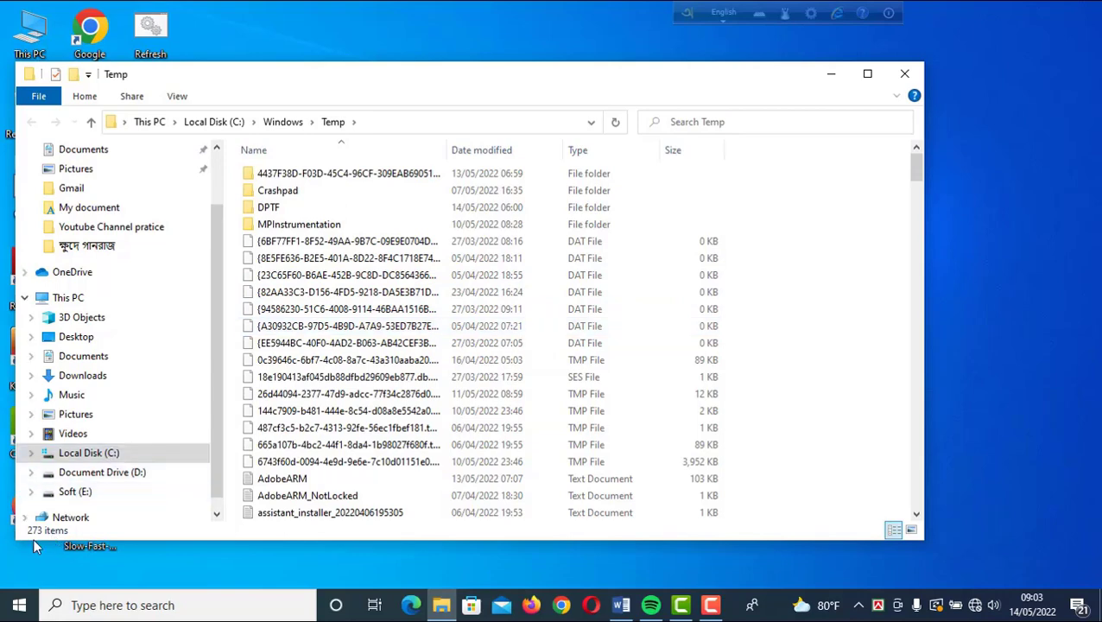
# - Delete all items in the Windows Temp folder and try to delete the remaining DPTF folder
pyautogui.hotkey('ctrl', 'a')
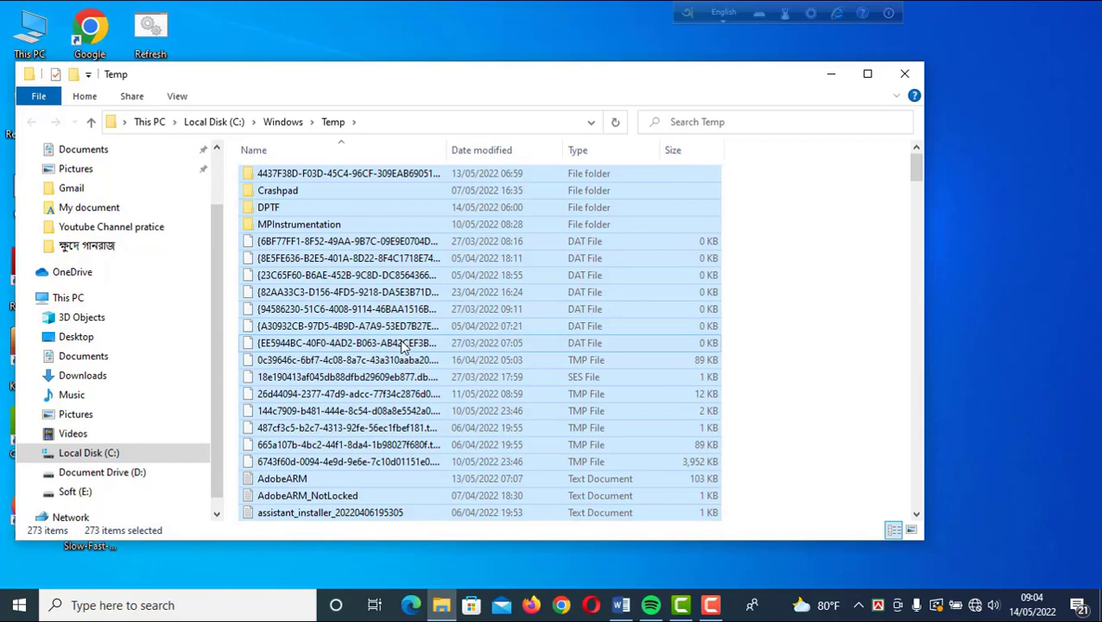
pyautogui.press('Delete')
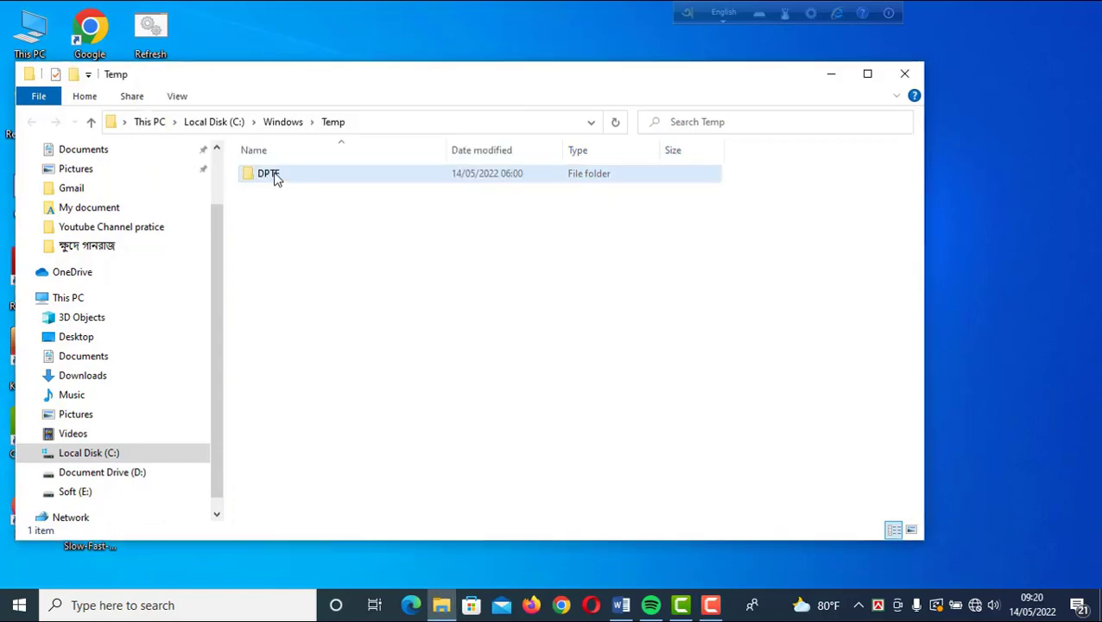
pyautogui.rightClick(273, 173)
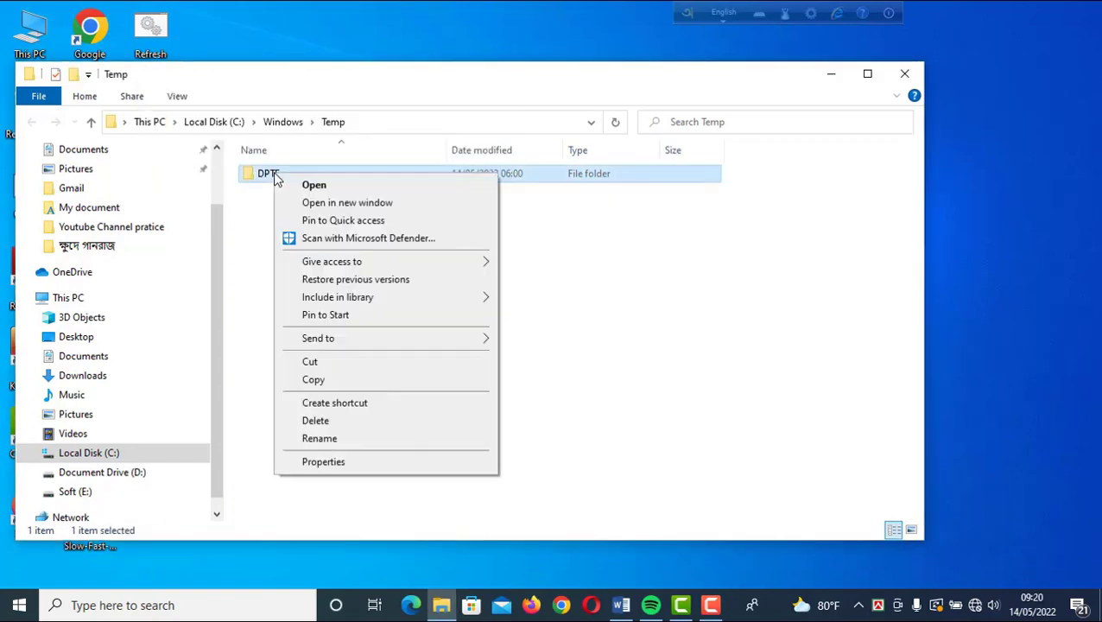
pyautogui.click(316, 421)
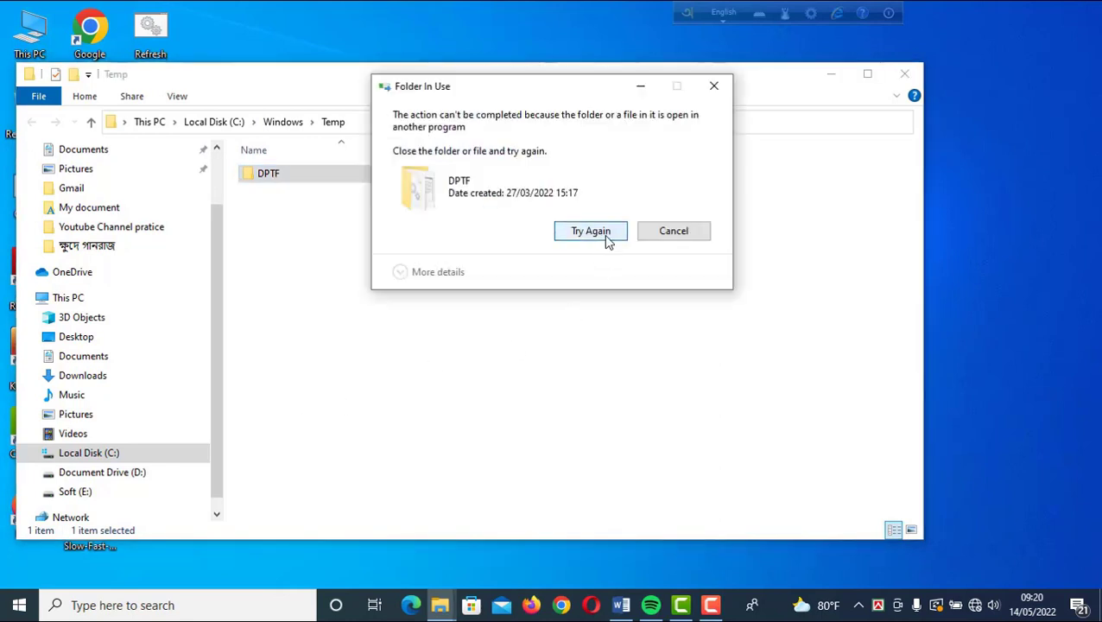
# - Find the Run app through Windows search again and open the user's temporary files folder with "%temp%"
pyautogui.click(98, 604)
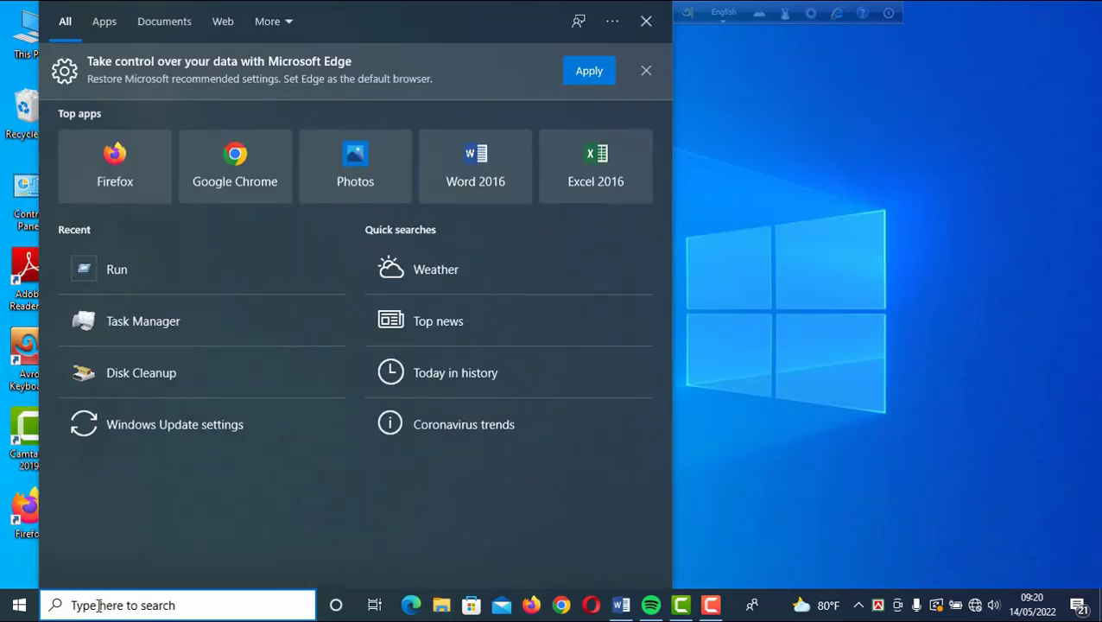
pyautogui.write('run')
pyautogui.click(211, 110)
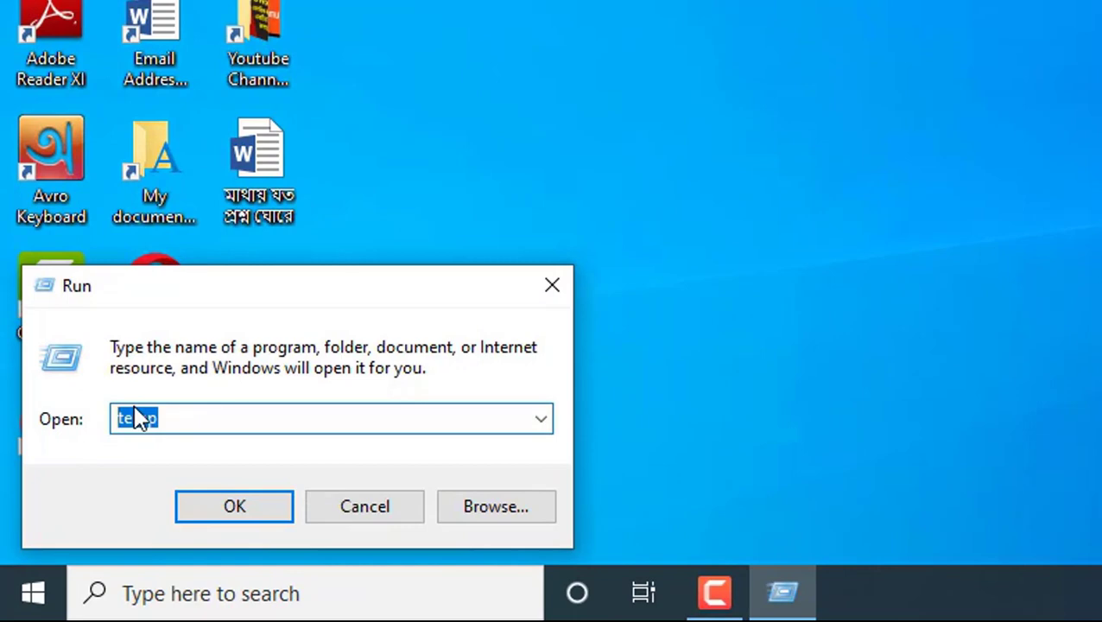
pyautogui.write('%')
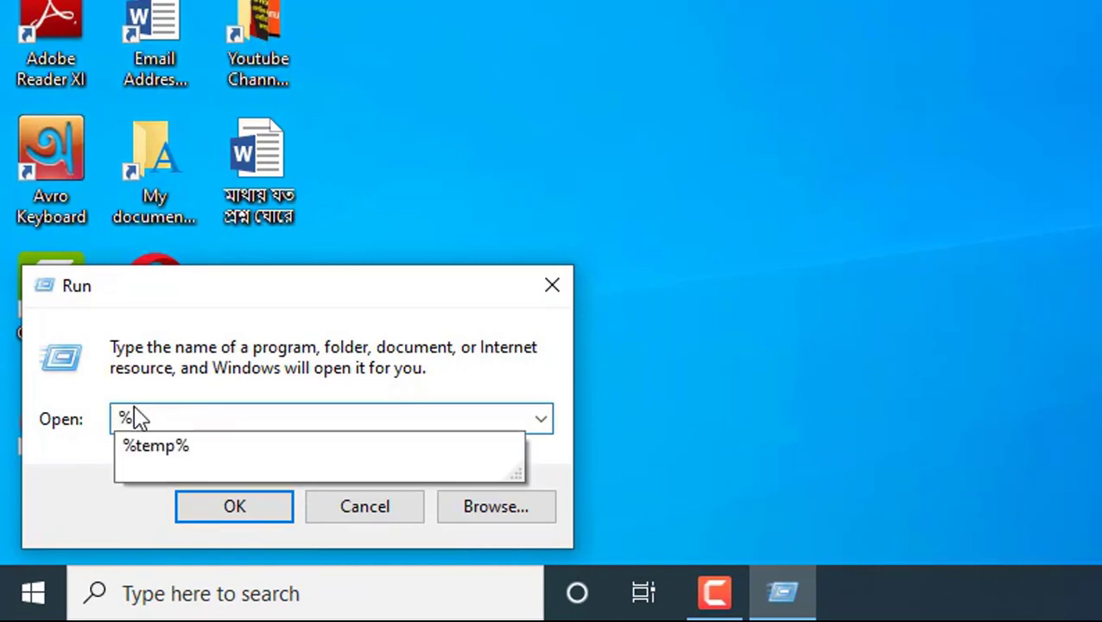
pyautogui.write('t')
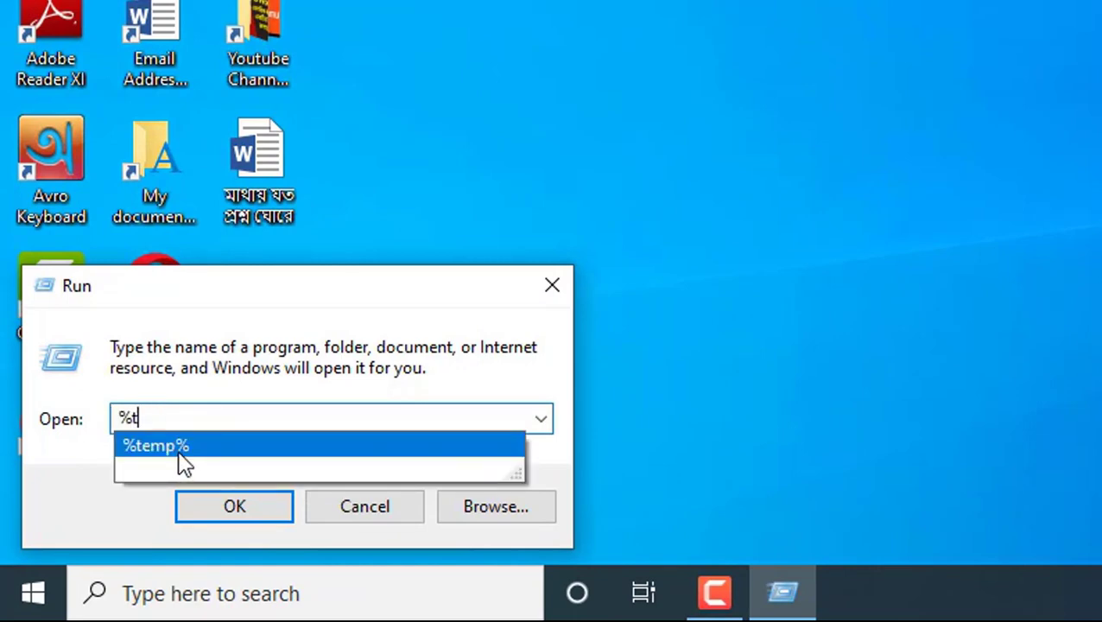
pyautogui.click(179, 454)
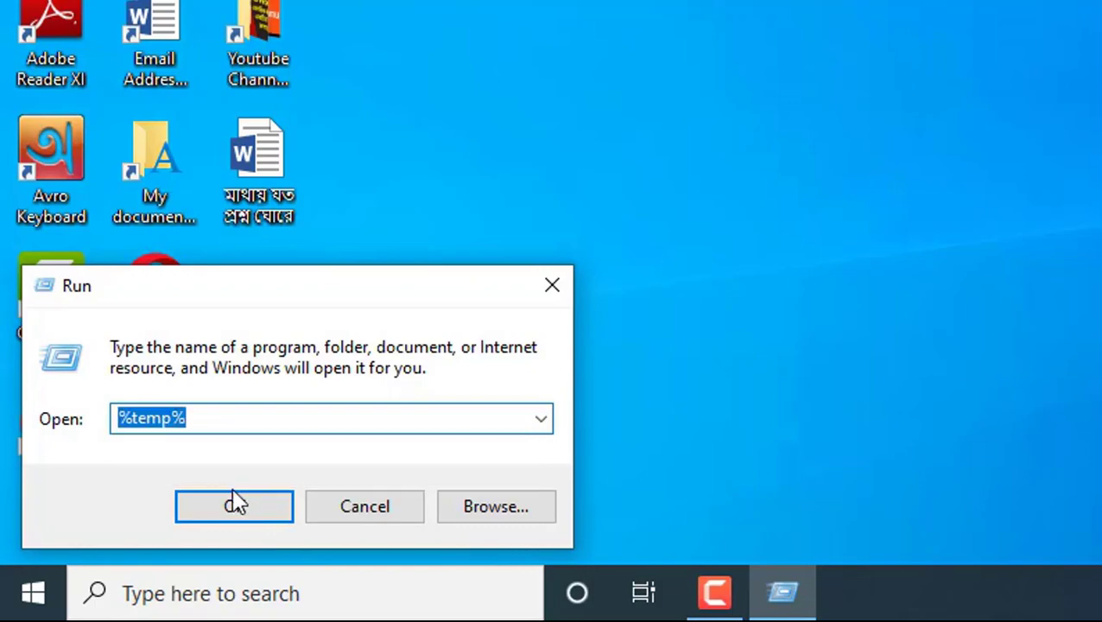
pyautogui.click(242, 509)
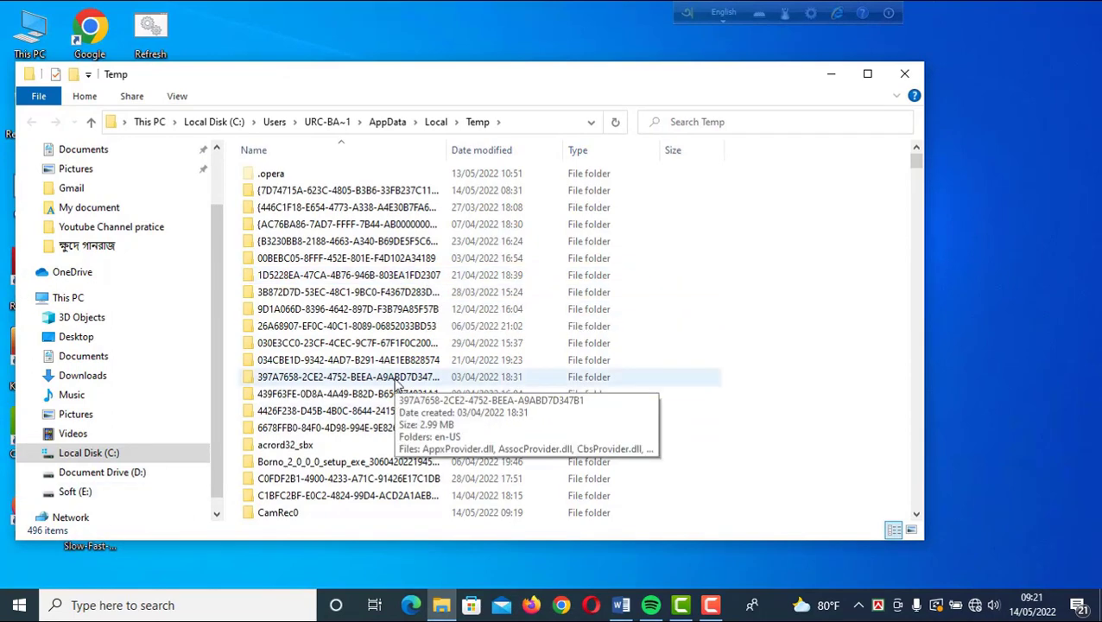
# - Delete all items in the user's Temp folder, continuing with administrator permission for all current items
pyautogui.hotkey('ctrl', 'a')
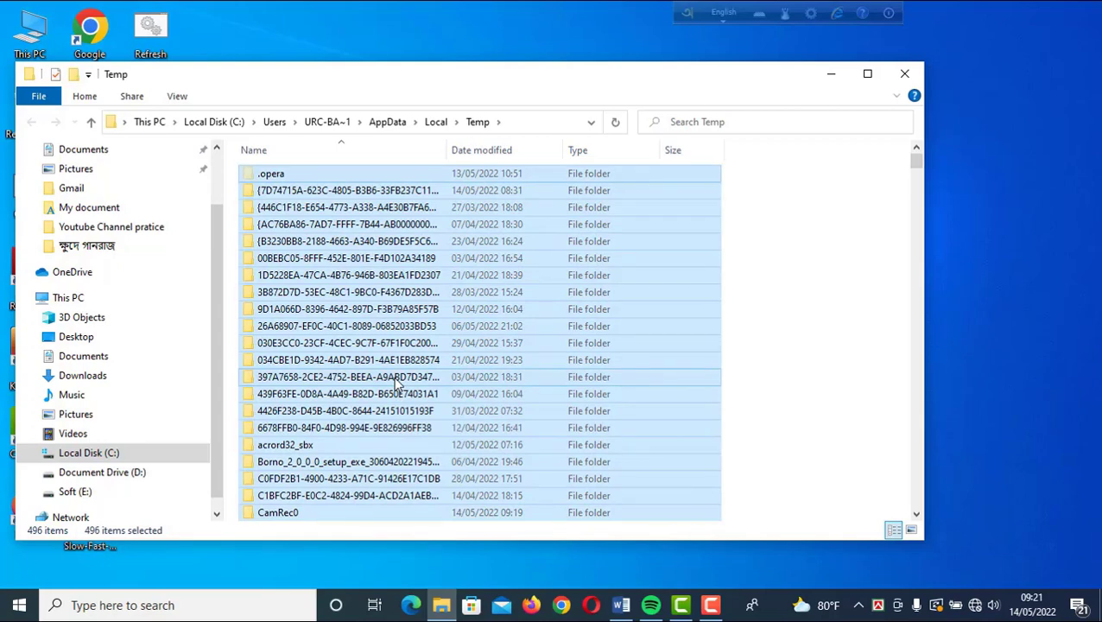
pyautogui.press('Delete')
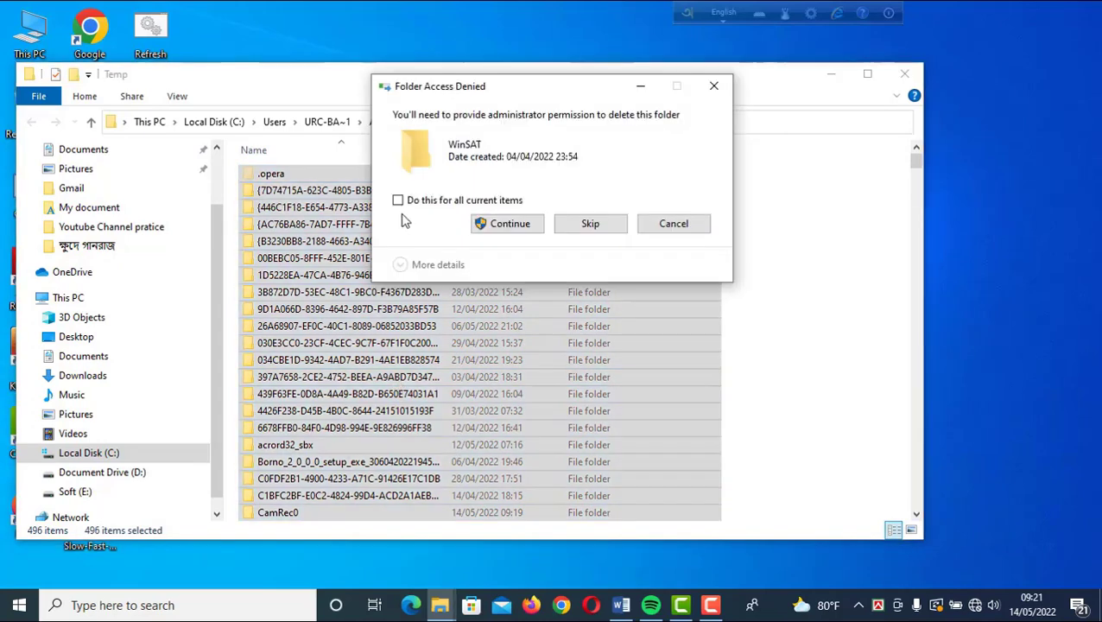
pyautogui.click(400, 204)
pyautogui.click(504, 223)
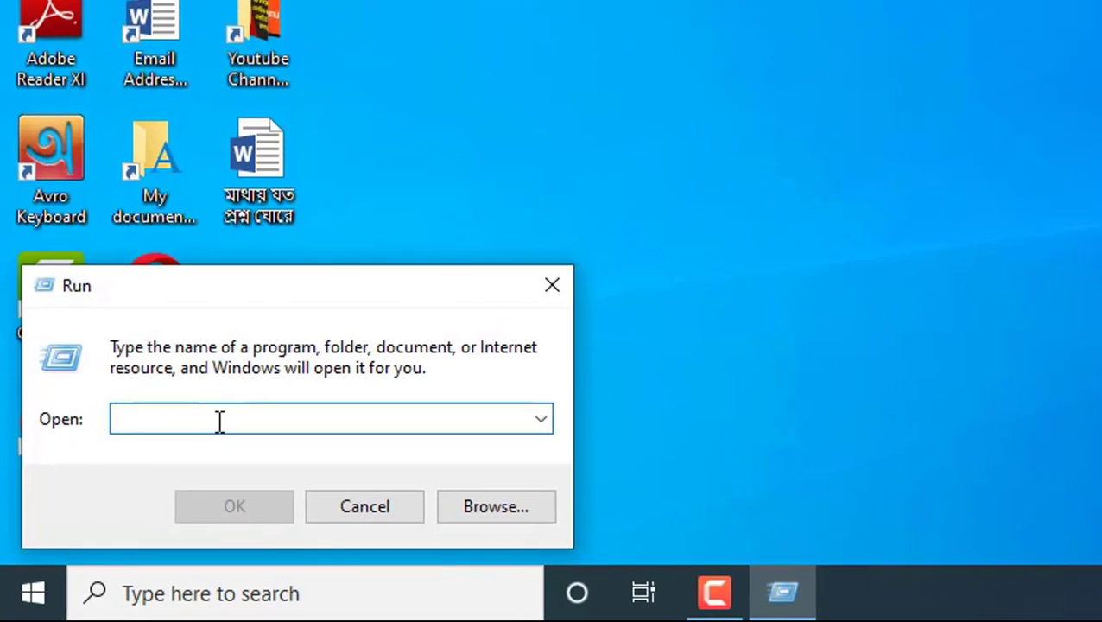
# - Open the "recent" folder through the Run dialog and select all items in it
pyautogui.write('re')
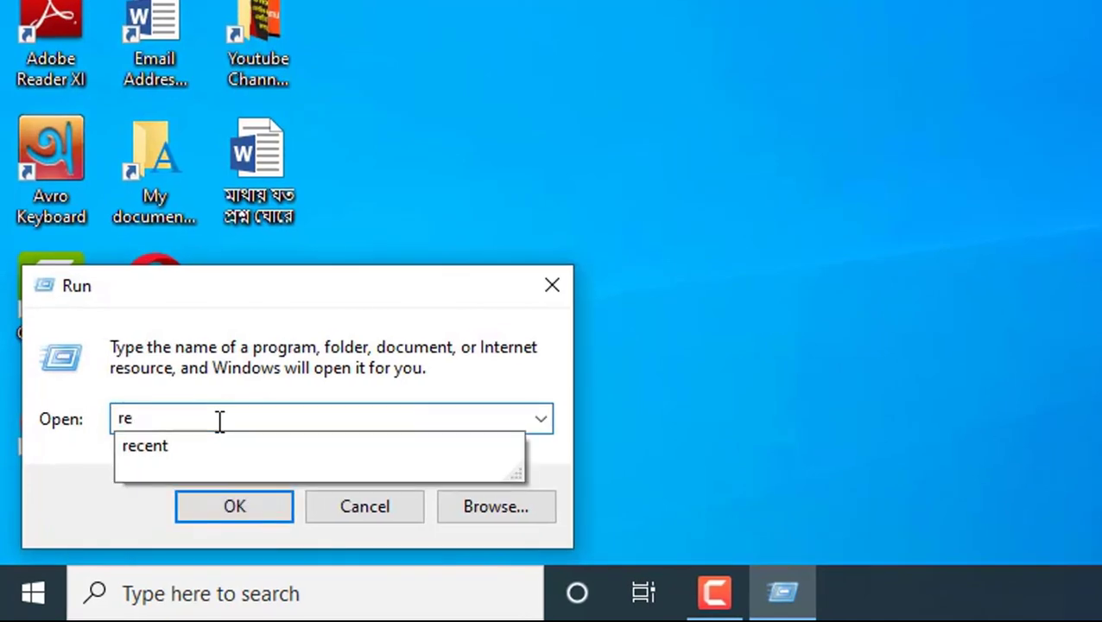
pyautogui.click(168, 451)
pyautogui.click(242, 501)
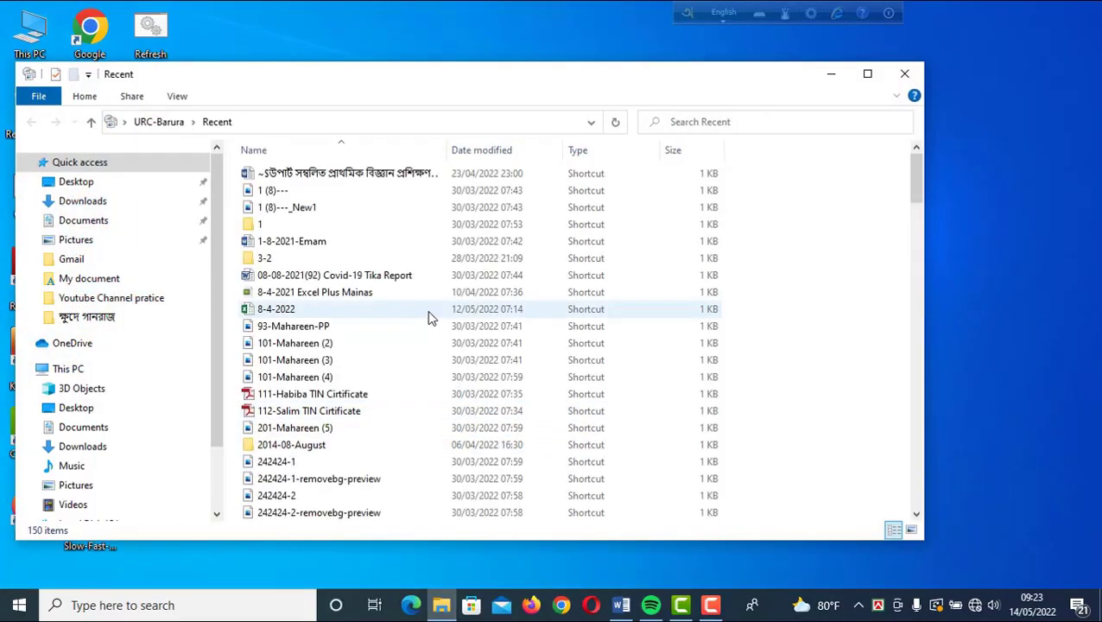
pyautogui.click(462, 378)
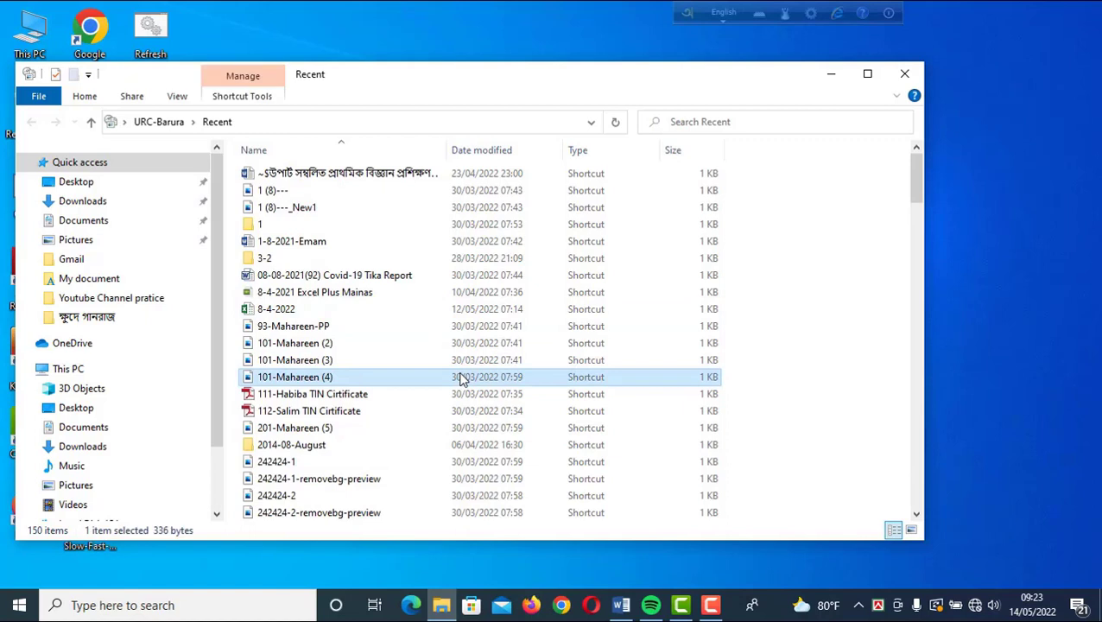
pyautogui.hotkey('ctrl', 'a')
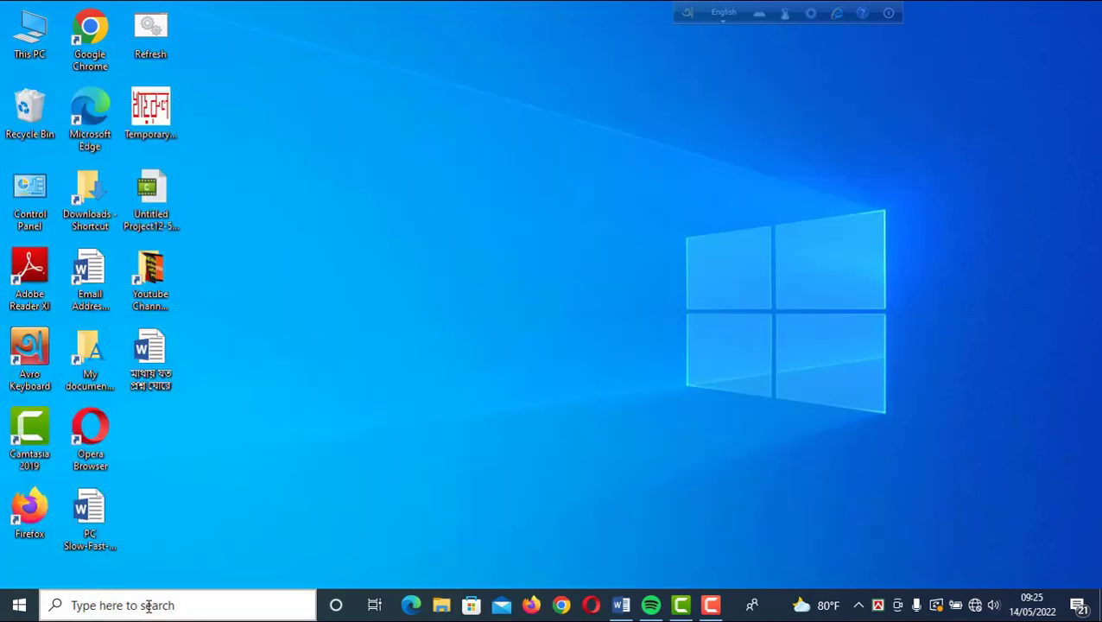
# - Find the Run app through Windows search and use it to open the "prefetch" folder
pyautogui.click(148, 604)
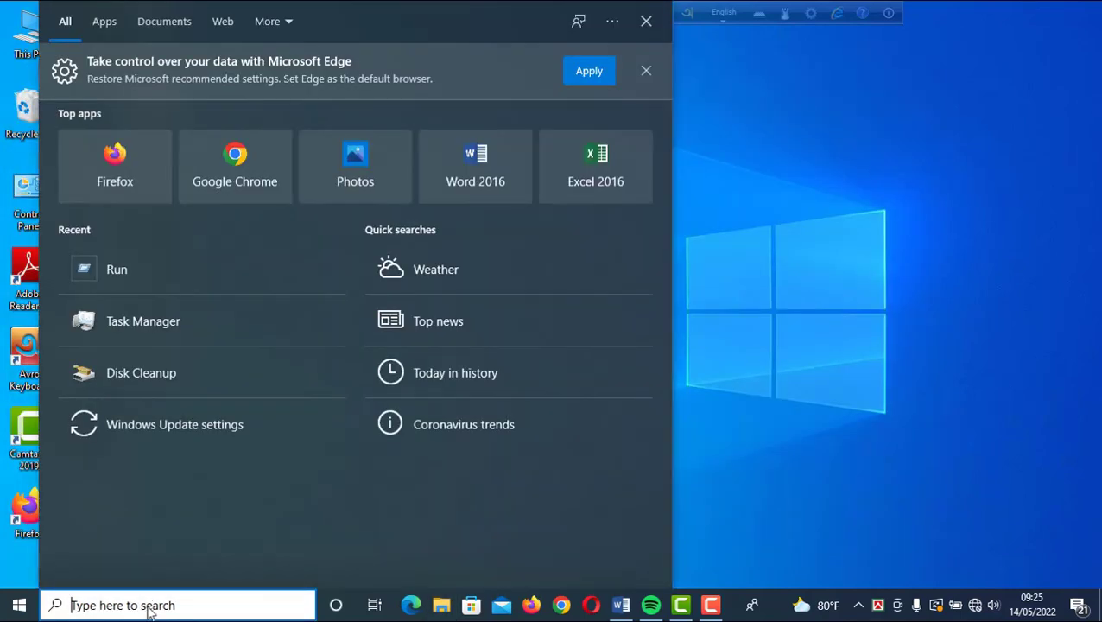
pyautogui.write('ru')
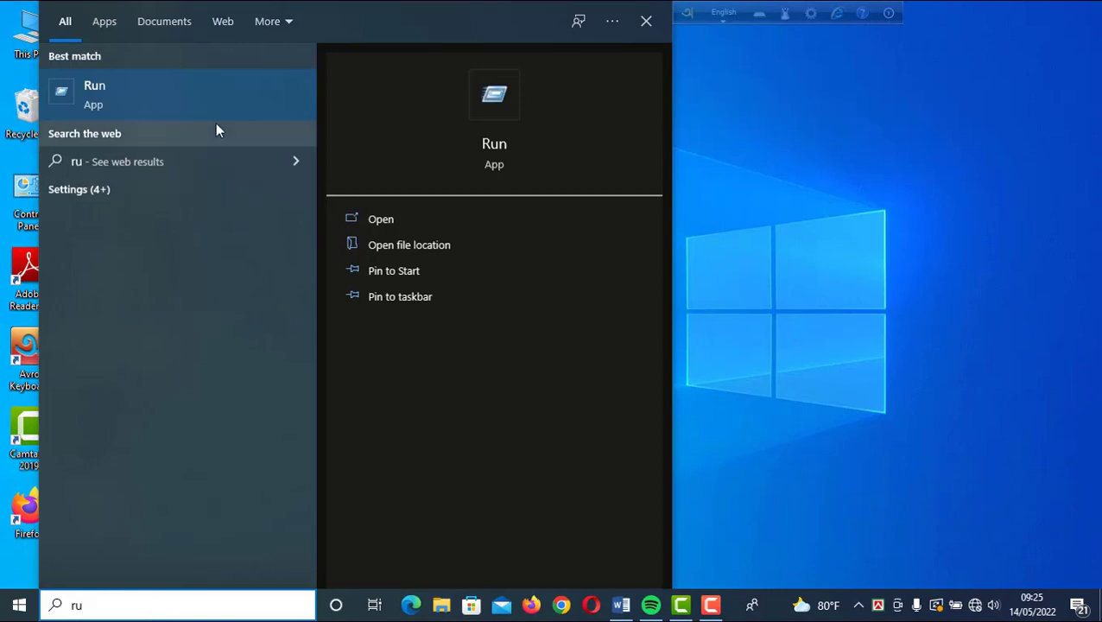
pyautogui.click(211, 106)
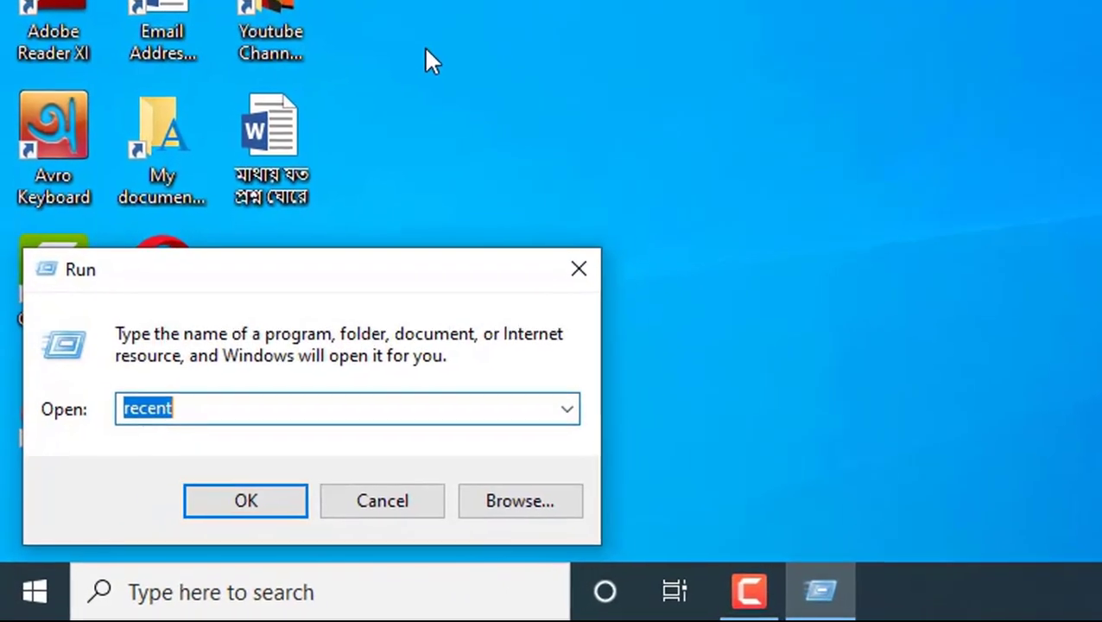
pyautogui.moveTo(199, 400); pyautogui.dragTo(103, 404)
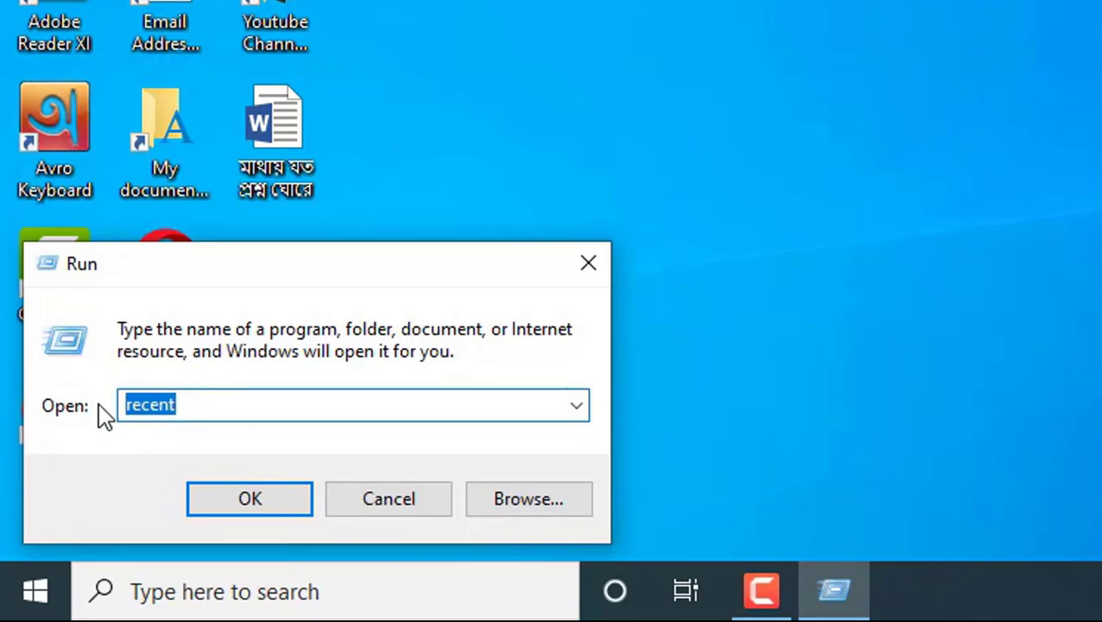
pyautogui.write('pre')
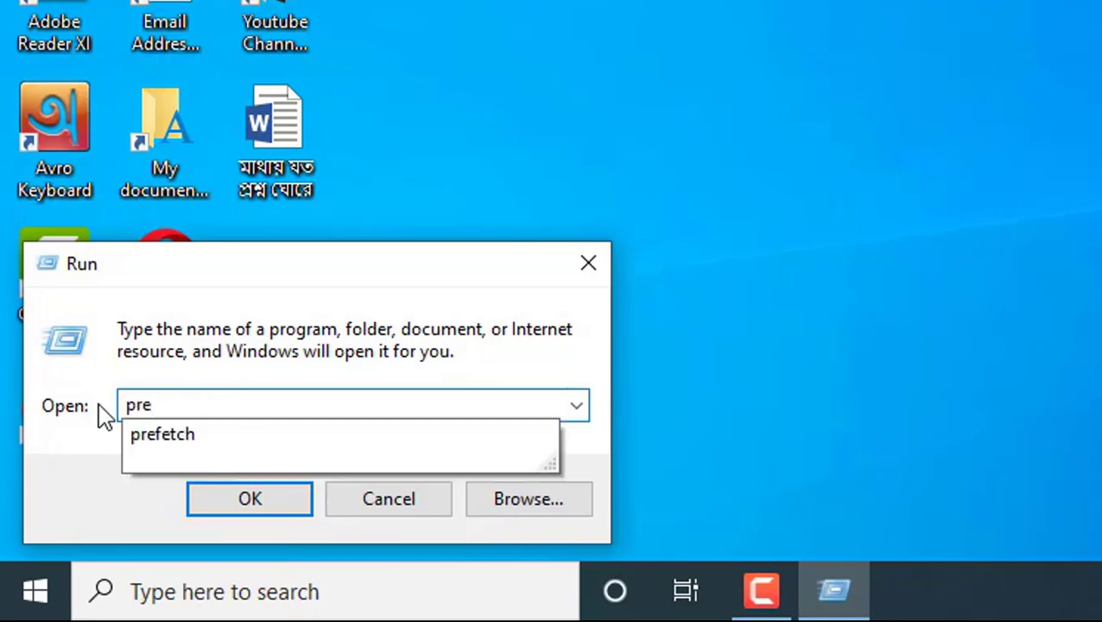
pyautogui.click(201, 435)
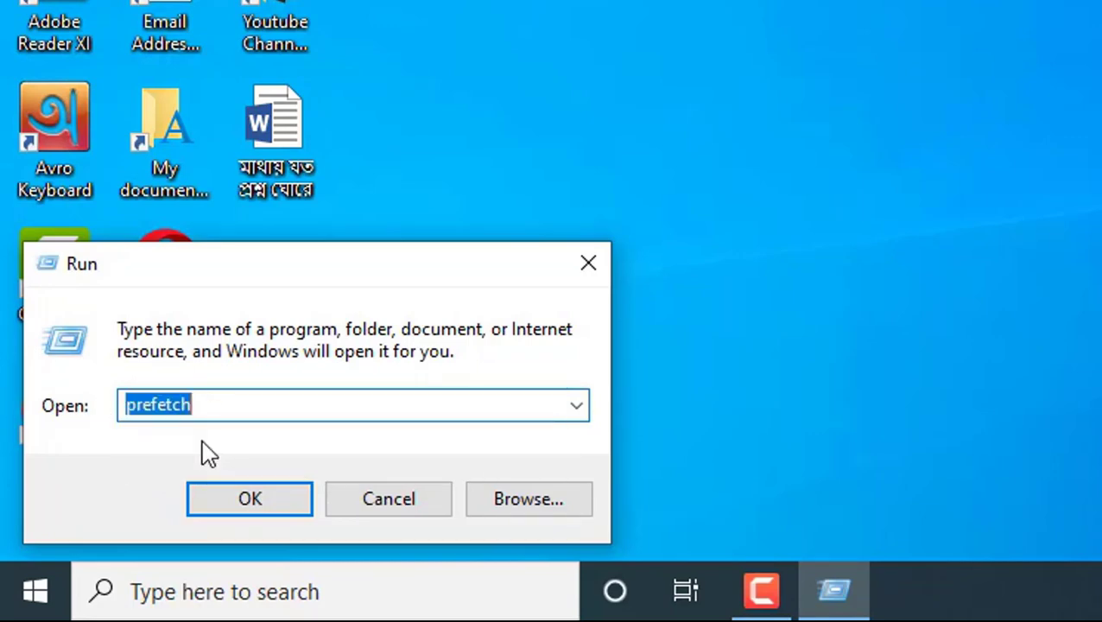
pyautogui.click(255, 510)
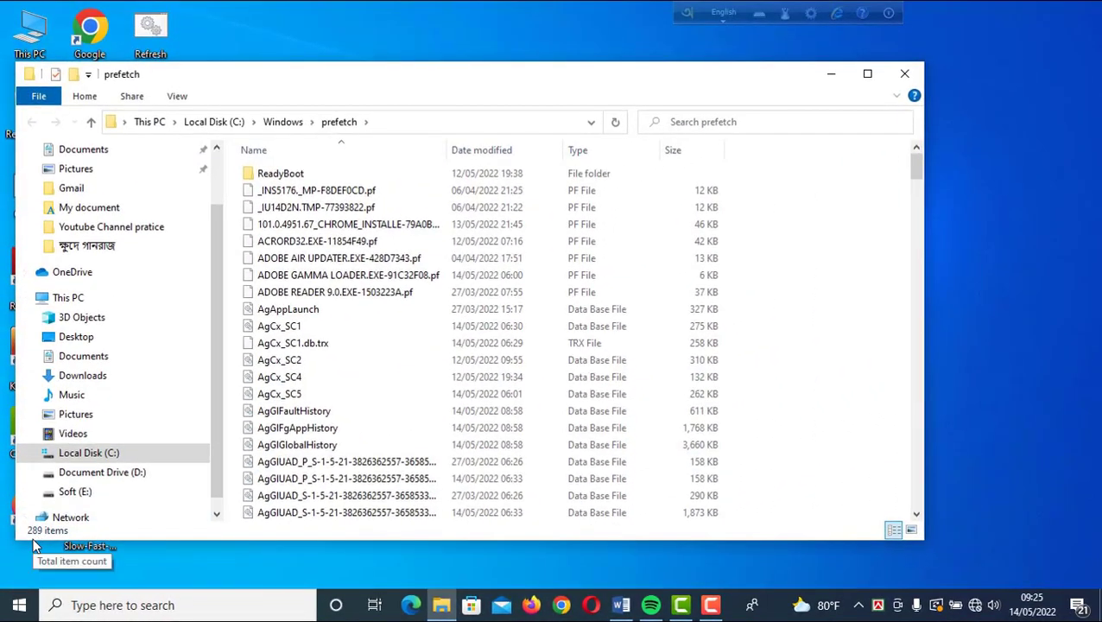
# - Delete all items in the prefetch folder, including the DLLHOST.EXE and PfPre files left after the first deletion
pyautogui.click(536, 366)
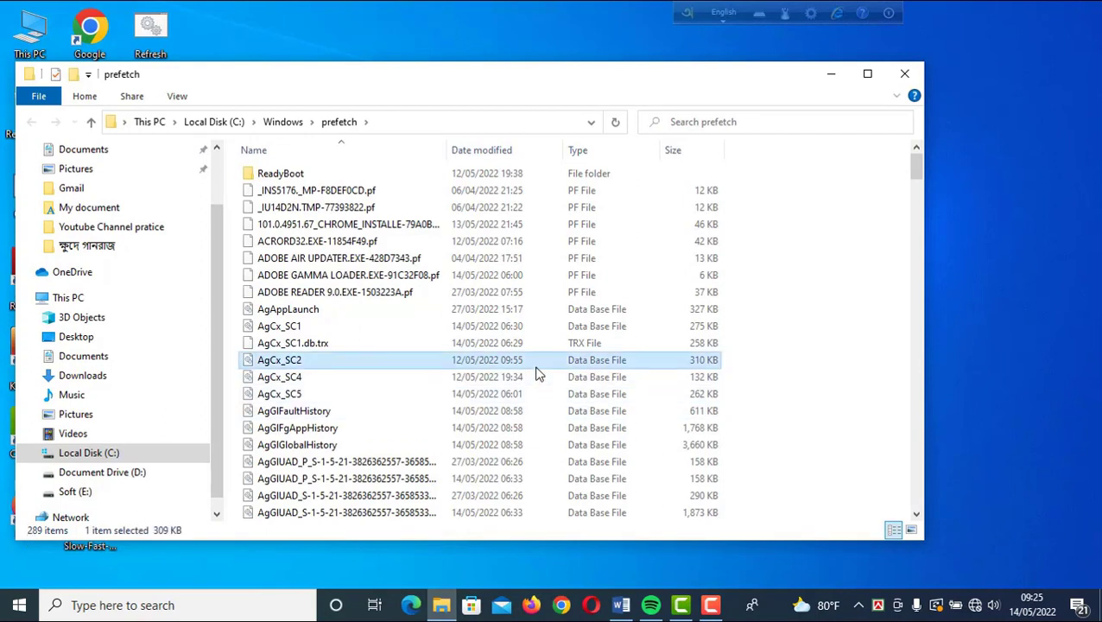
pyautogui.hotkey('ctrl', 'a')
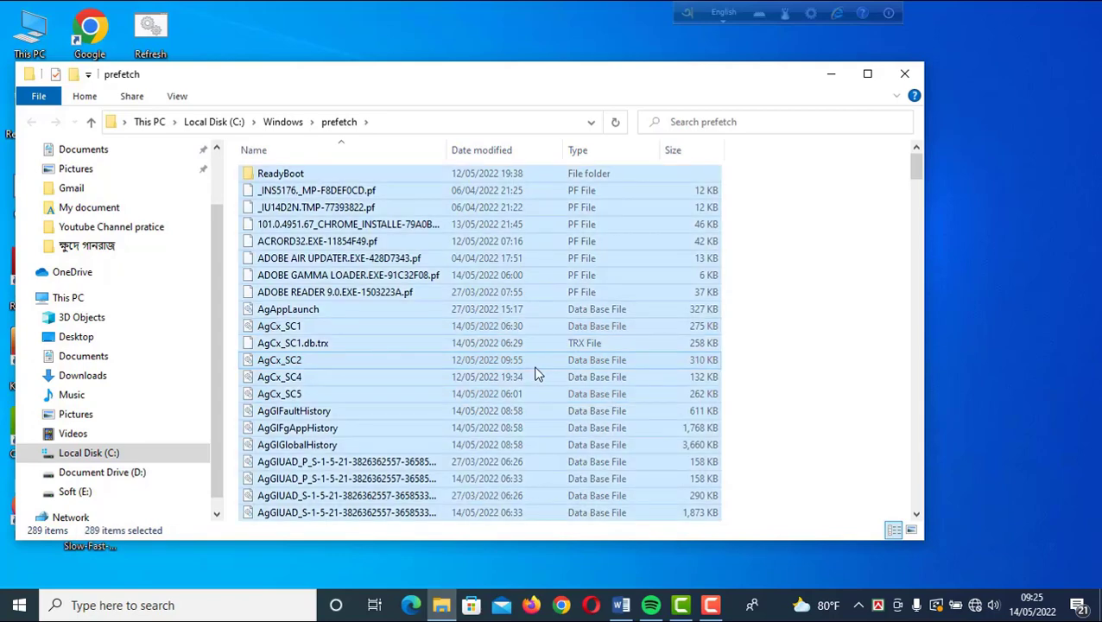
pyautogui.press('Delete')
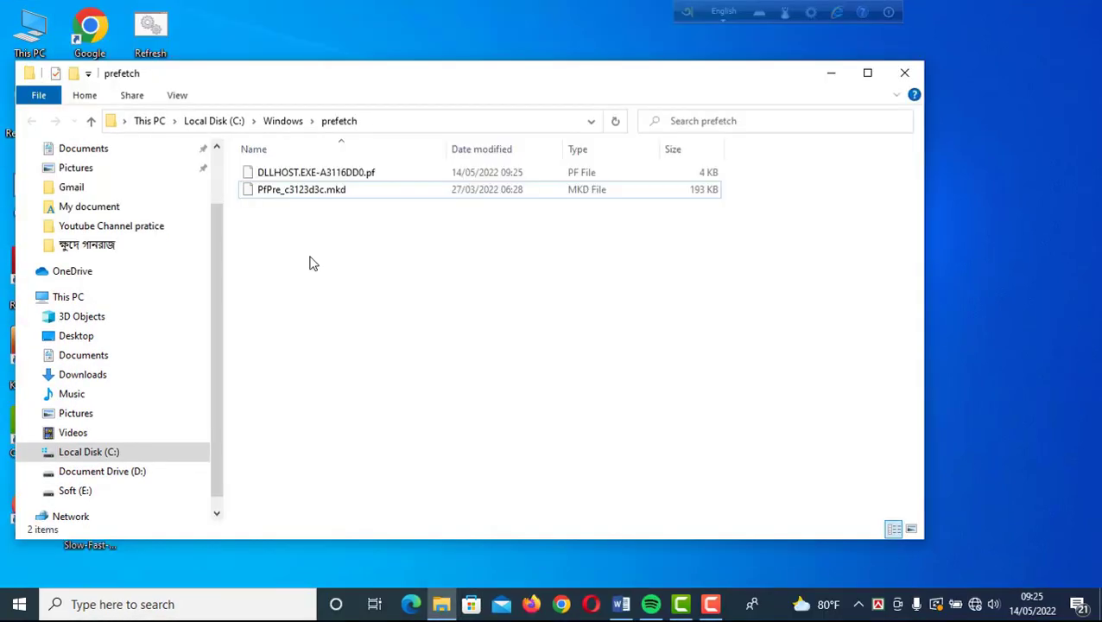
pyautogui.moveTo(313, 263); pyautogui.dragTo(328, 175)
pyautogui.rightClick(326, 175)
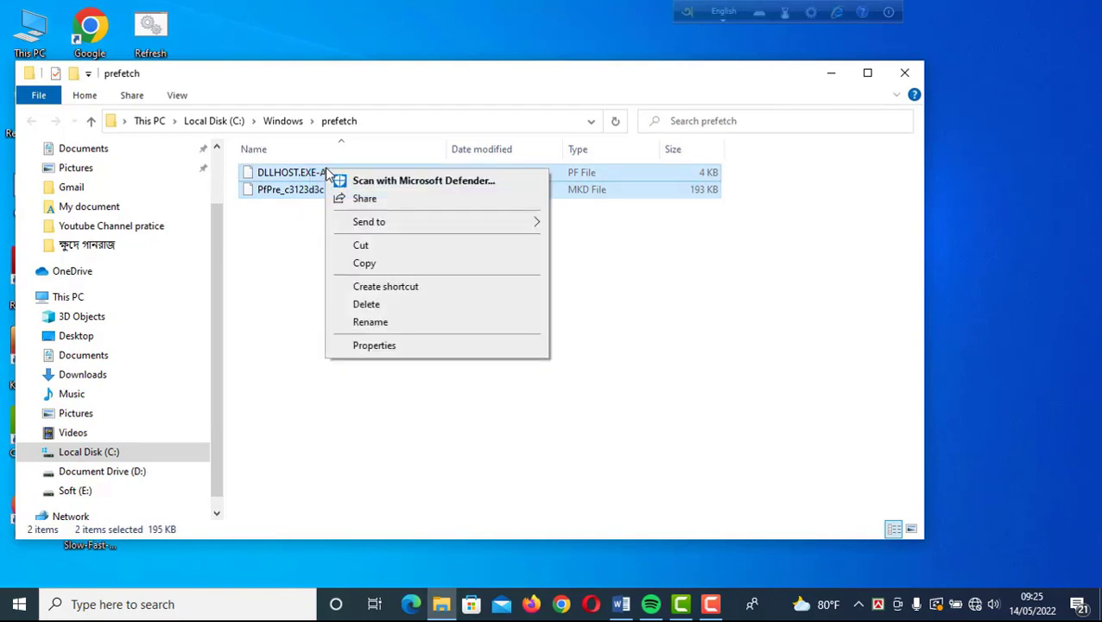
pyautogui.click(363, 305)
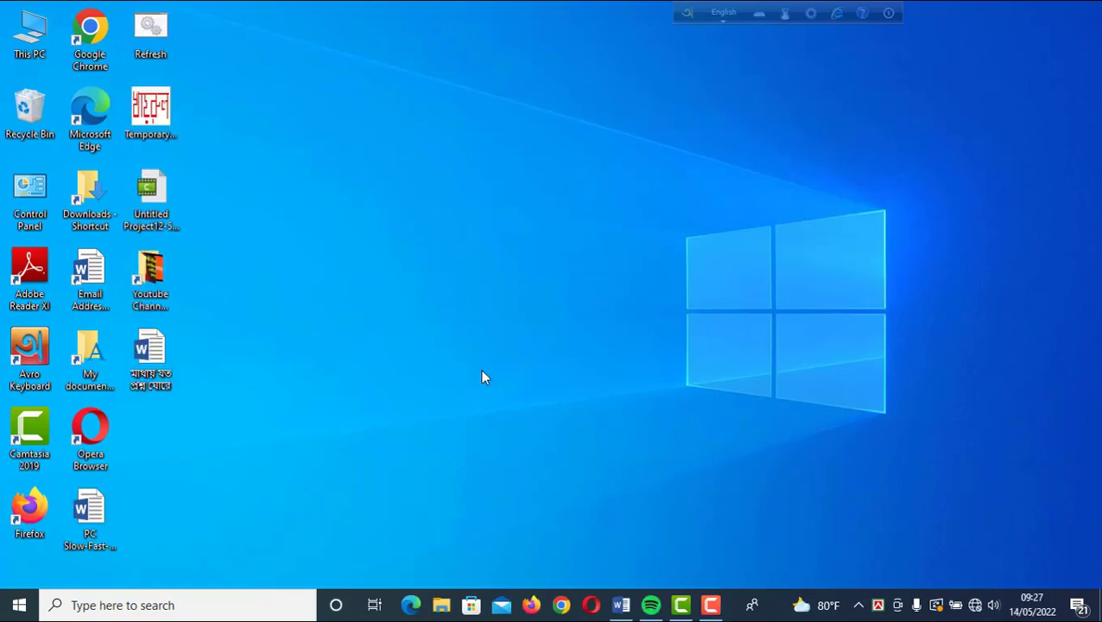
# - Find Disk Cleanup through Windows search and run it for drive C:
pyautogui.click(171, 604)
pyautogui.write('disk')
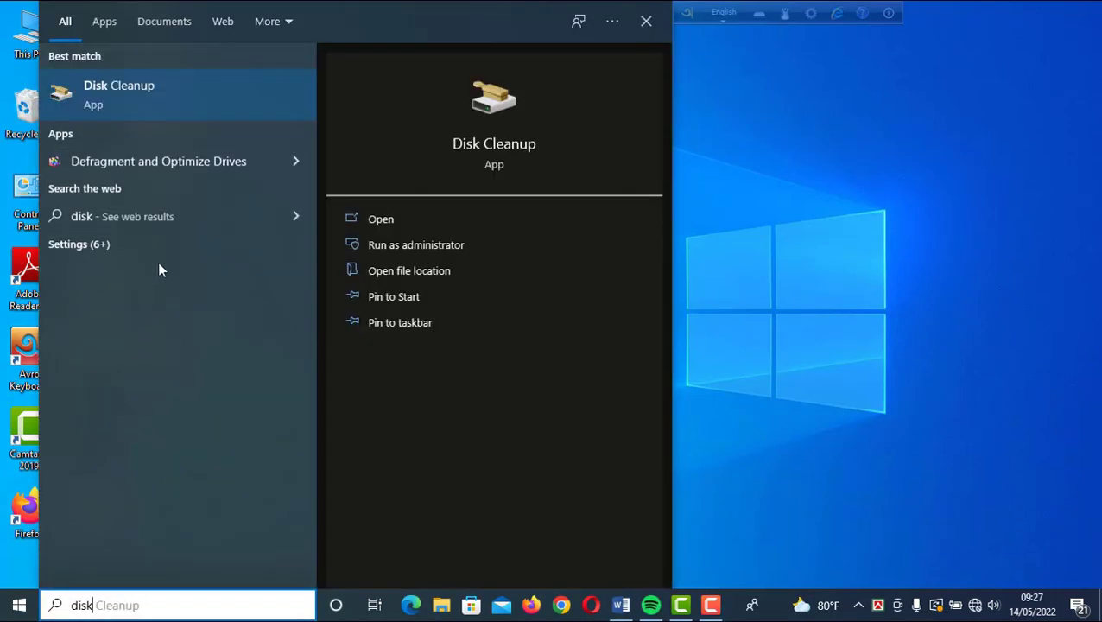
pyautogui.click(201, 101)
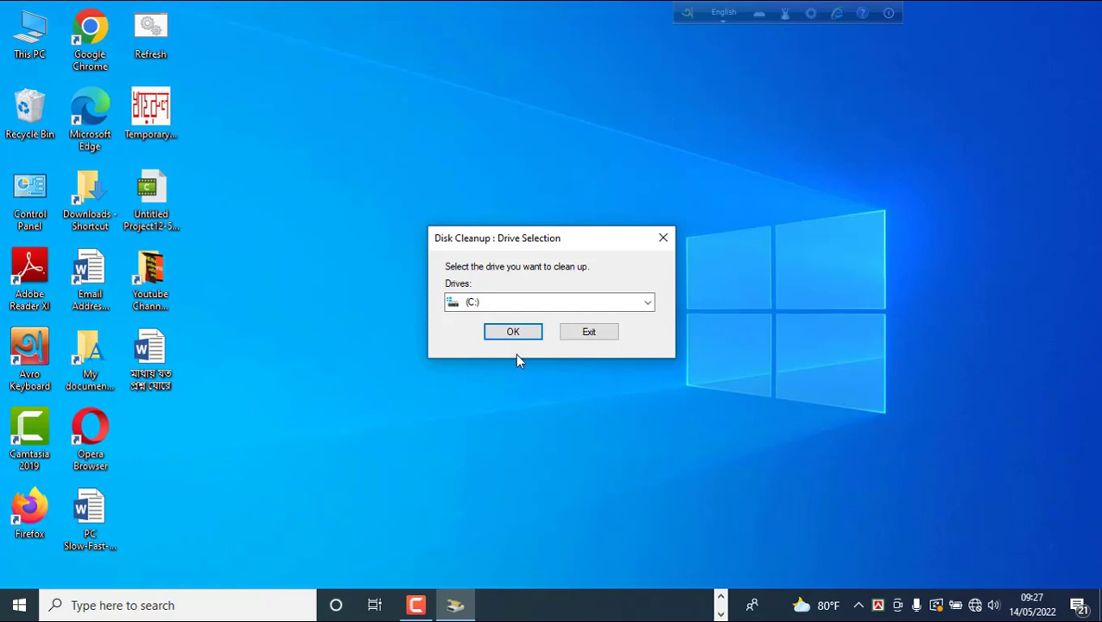
pyautogui.click(524, 334)
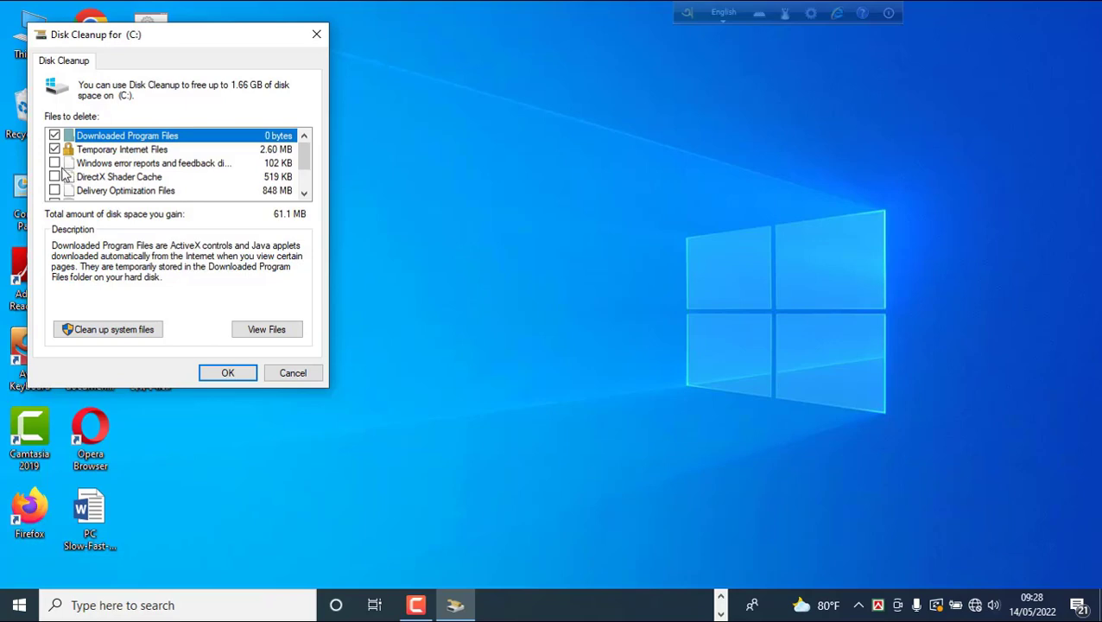
# - Include every file category in the cleanup of drive C:, such as DirectX Shader Cache, Delivery Optimization Files and Recycle Bin, and accept the selection
pyautogui.click(55, 163)
pyautogui.click(54, 177)
pyautogui.click(54, 191)
pyautogui.scroll(-1, 264, 189)
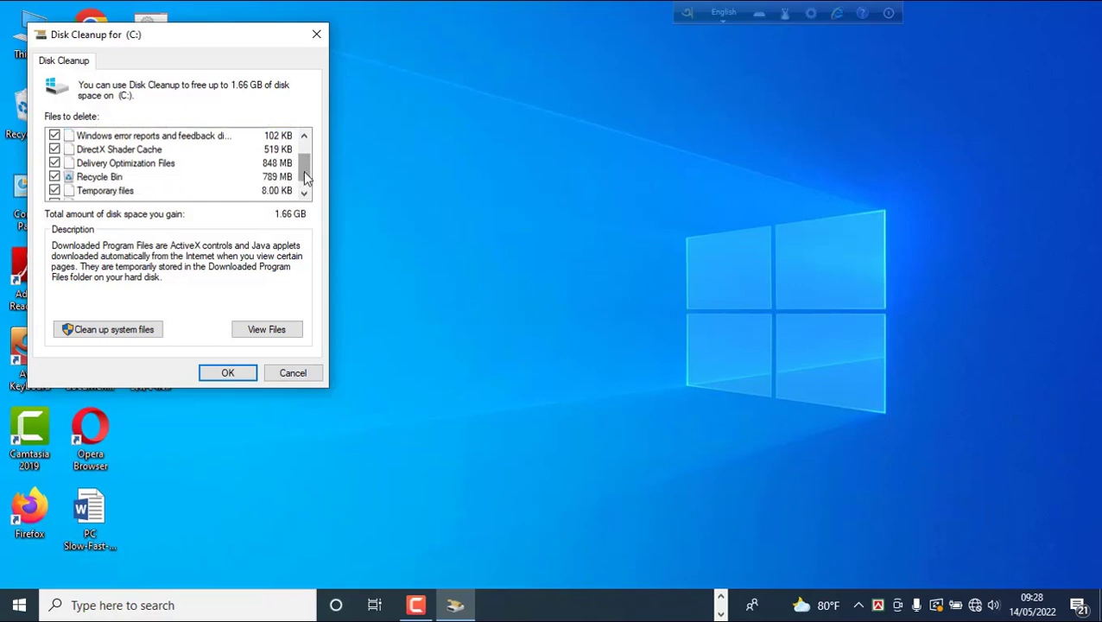
pyautogui.moveTo(305, 177); pyautogui.dragTo(306, 192)
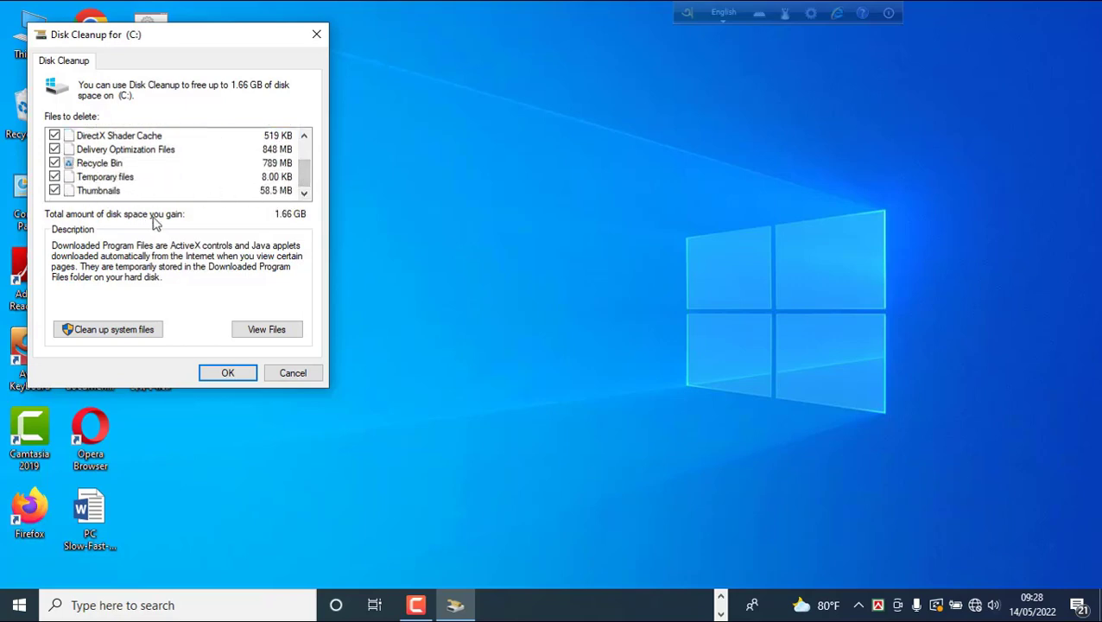
pyautogui.click(238, 377)
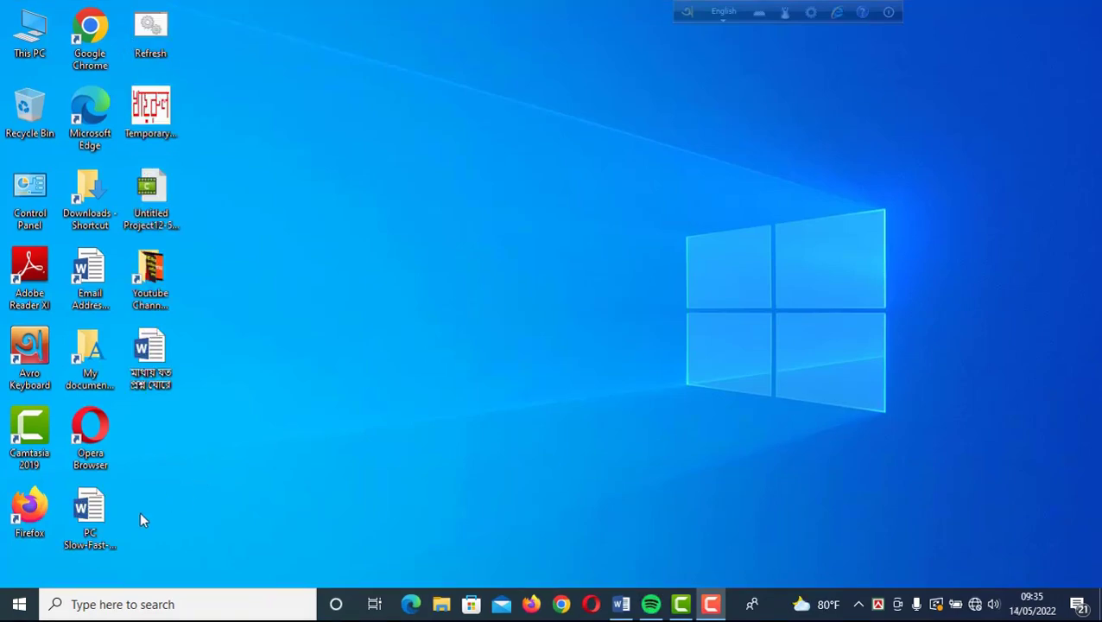
# - Open the Apps & features page in Windows Settings
pyautogui.click(19, 606)
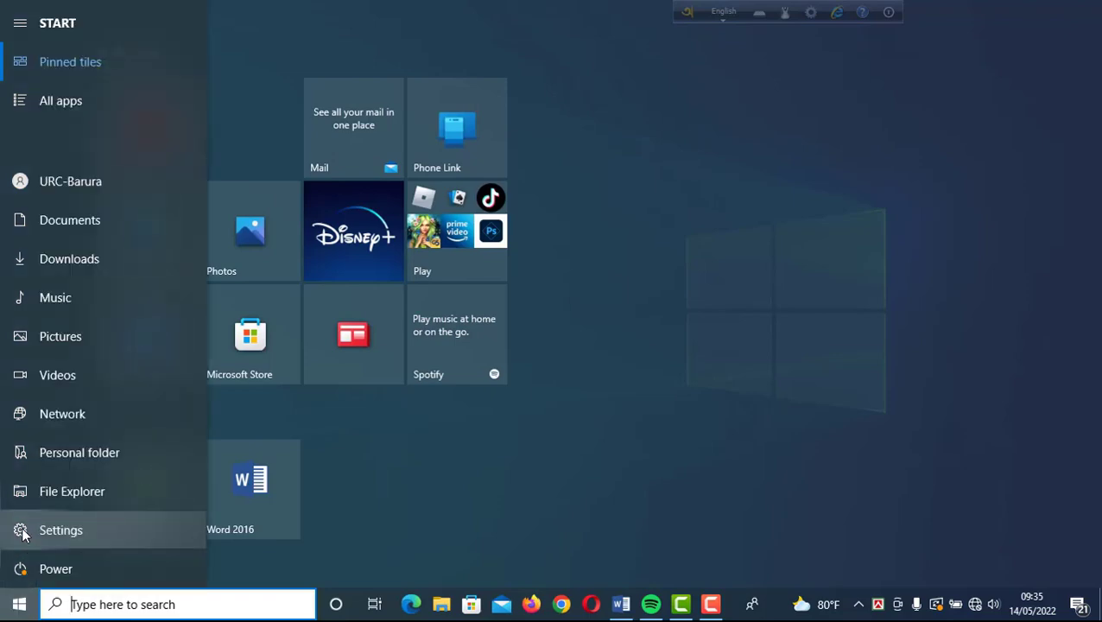
pyautogui.click(20, 529)
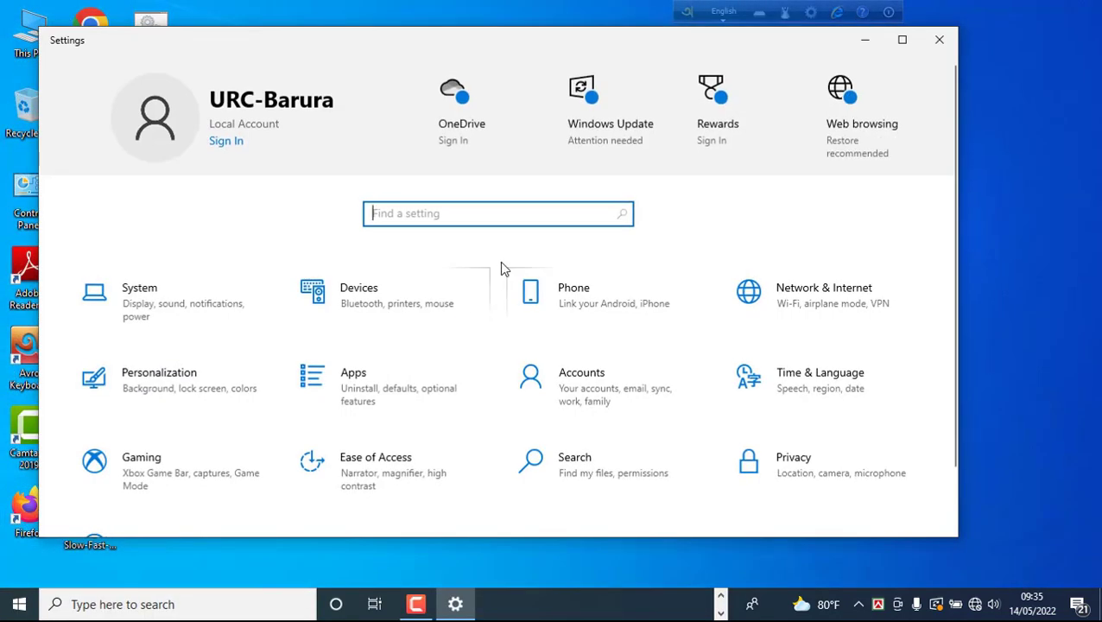
pyautogui.click(352, 396)
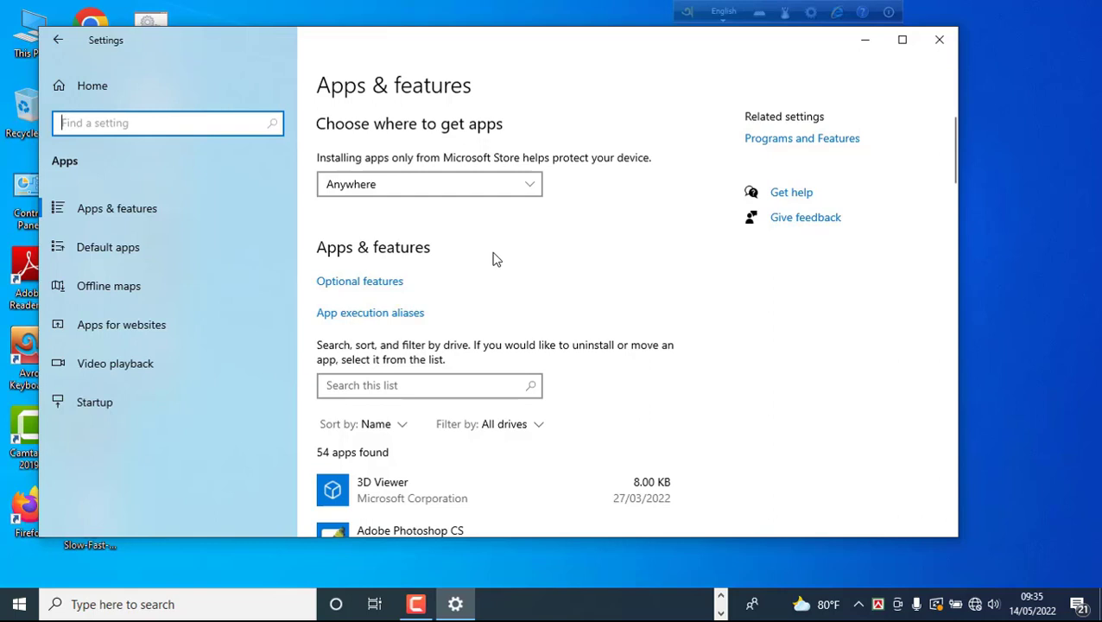
# - Find Groove Music among the installed apps and uninstall it
pyautogui.scroll(-5, 490, 252)
pyautogui.scroll(-3, 446, 227)
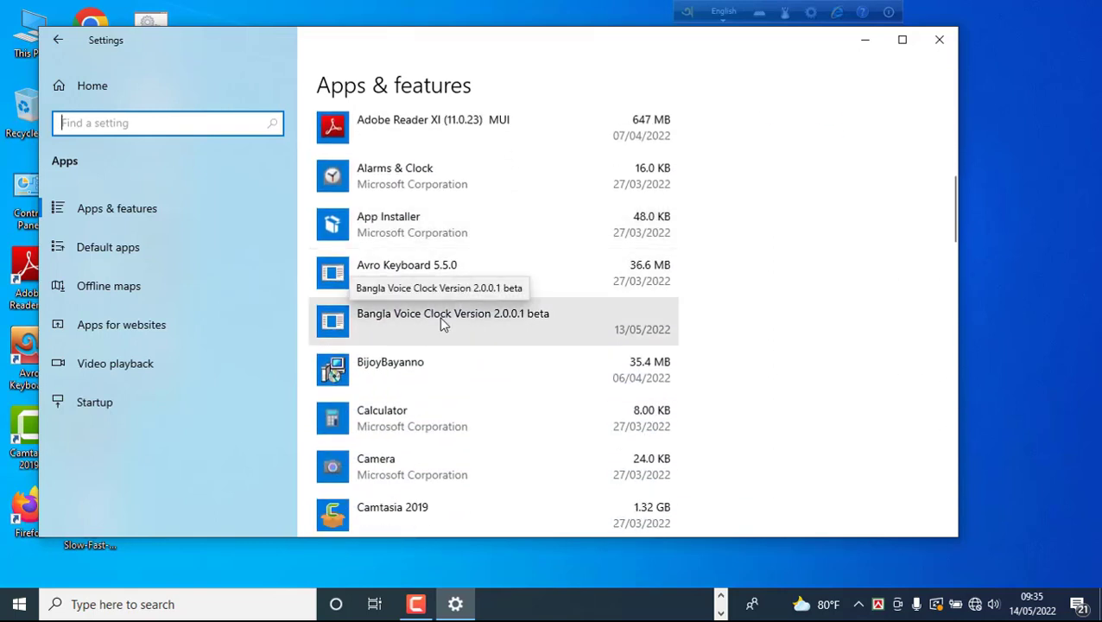
pyautogui.scroll(-3, 441, 323)
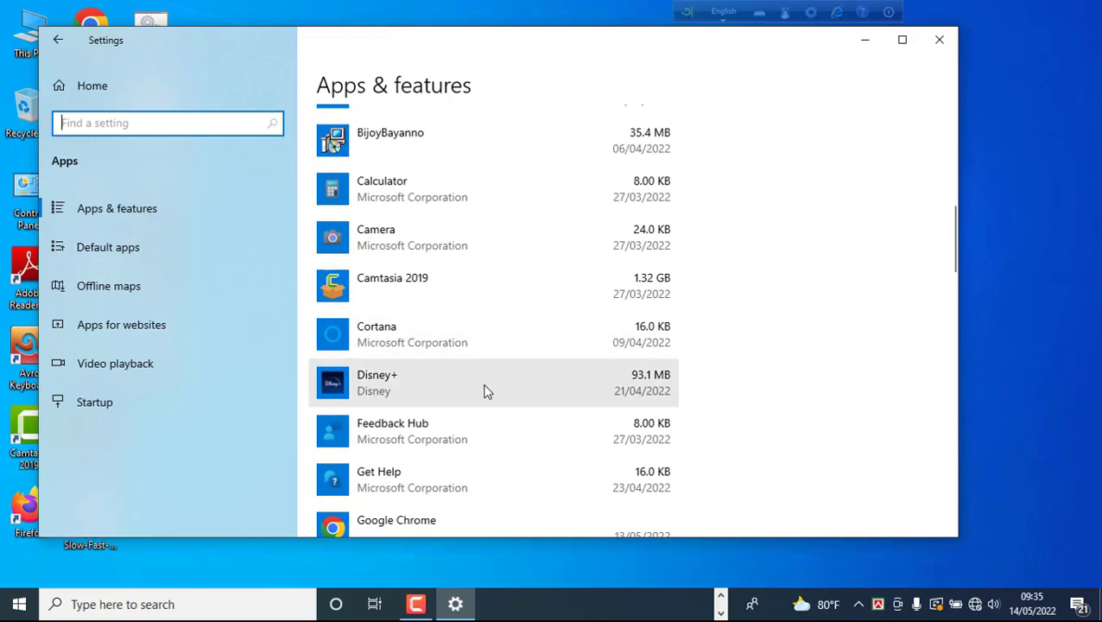
pyautogui.scroll(-3, 484, 393)
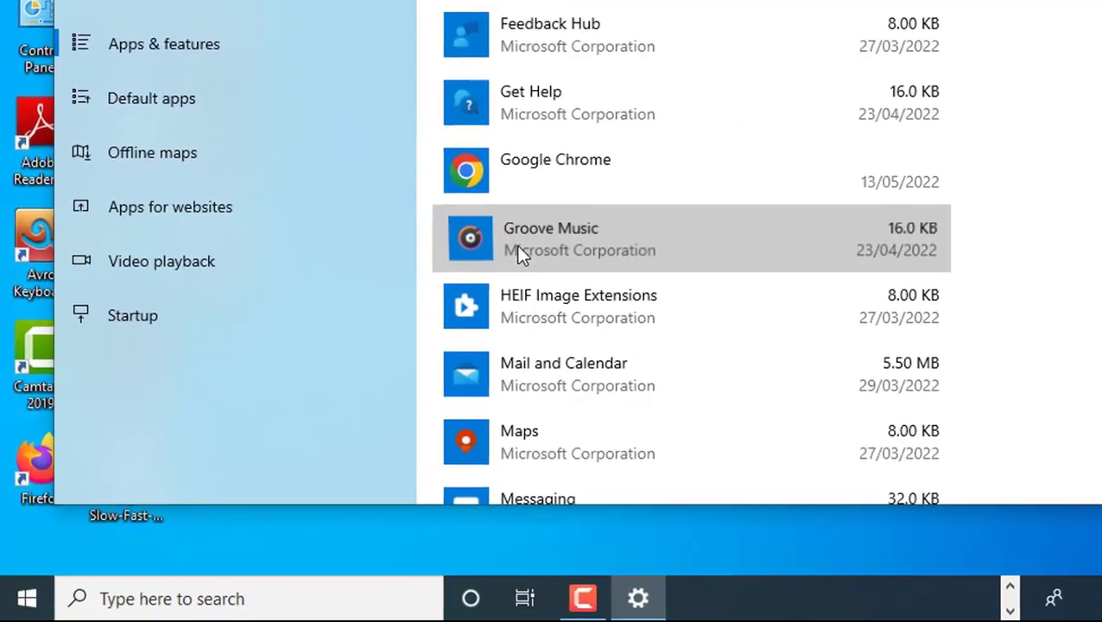
pyautogui.click(373, 360)
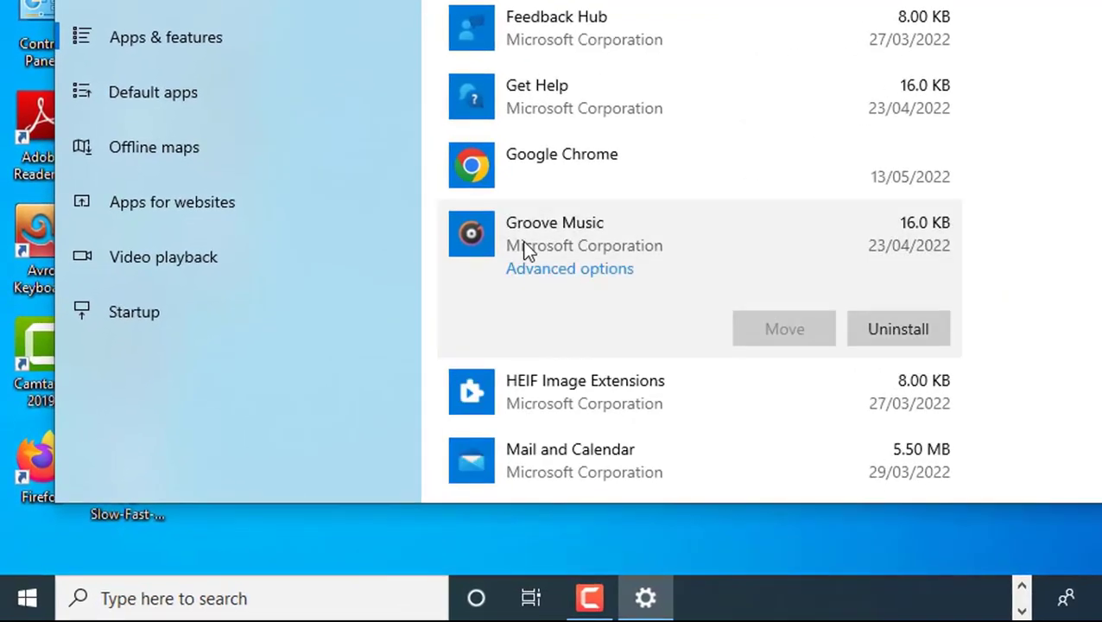
pyautogui.click(926, 329)
pyautogui.click(1003, 278)
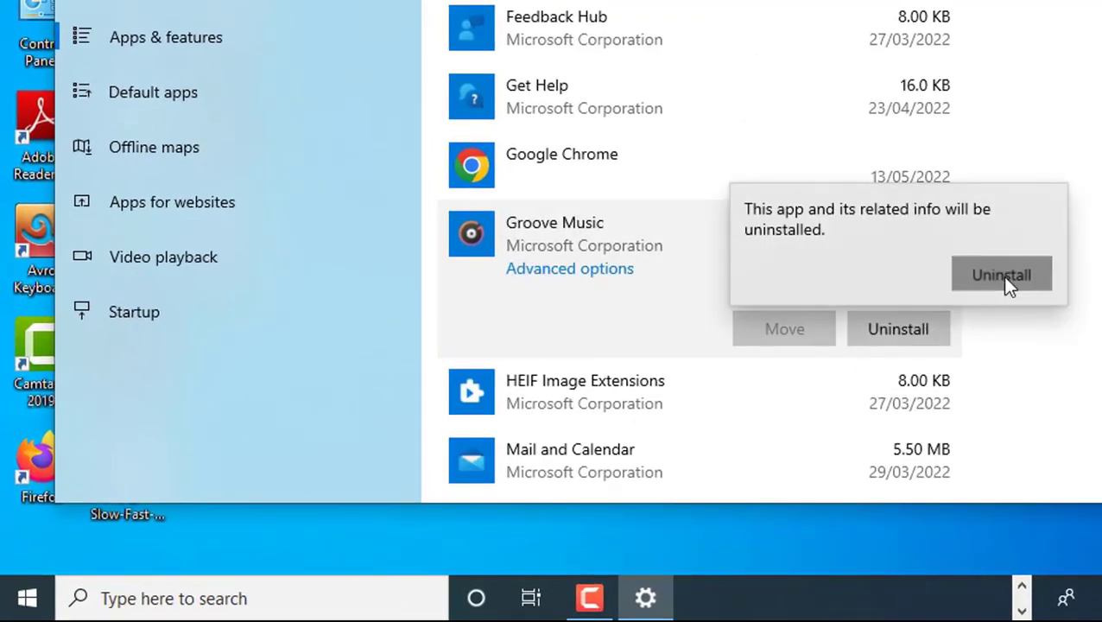
# - Find Mixed Reality Portal among the installed apps and uninstall it
pyautogui.scroll(-3, 1003, 286)
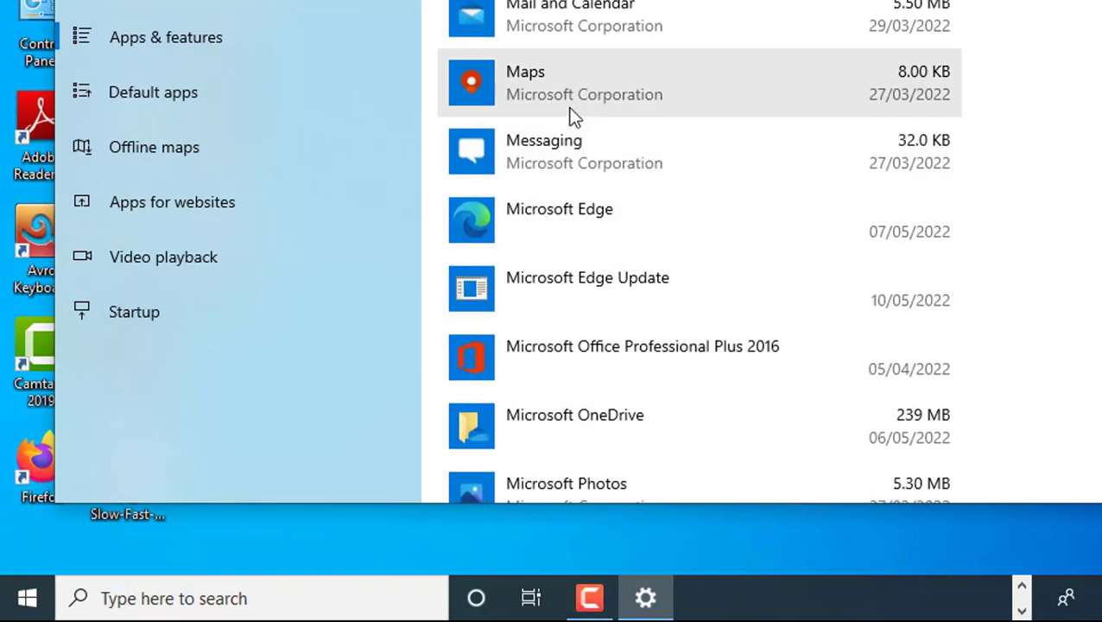
pyautogui.scroll(-5, 589, 231)
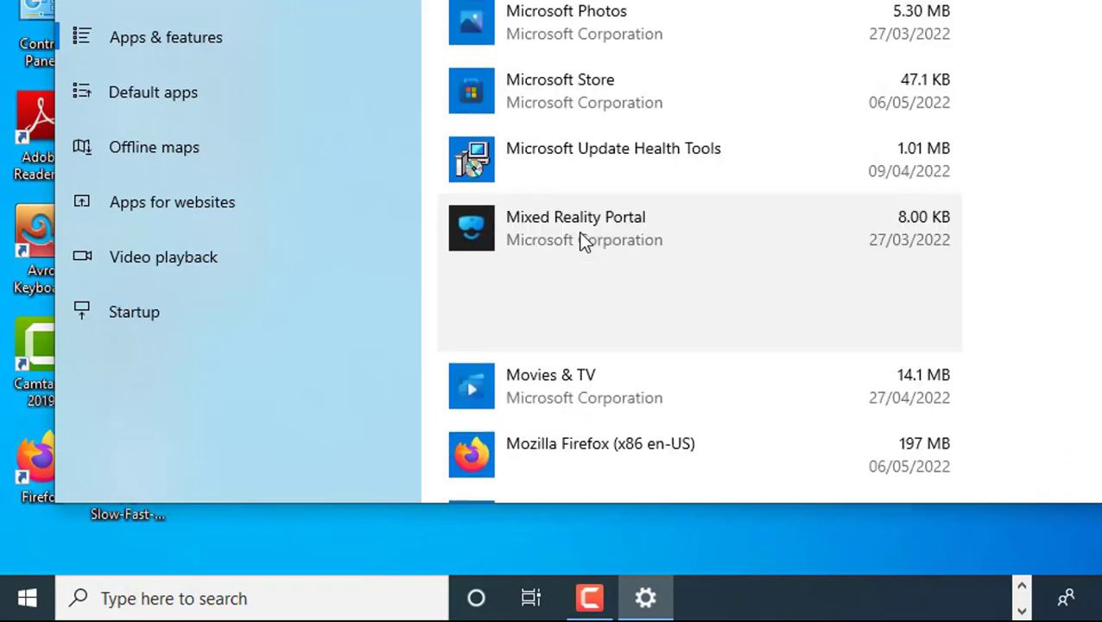
pyautogui.click(584, 242)
pyautogui.click(898, 333)
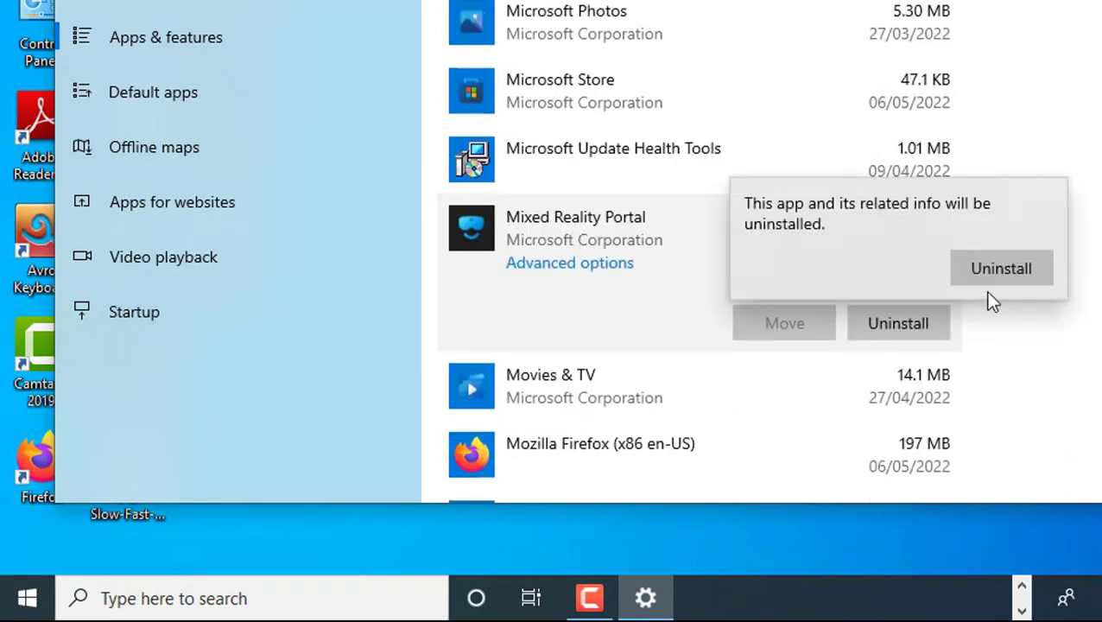
pyautogui.click(1000, 271)
# - Find Skype among the installed apps and uninstall it
pyautogui.scroll(-5, 583, 251)
pyautogui.click(584, 252)
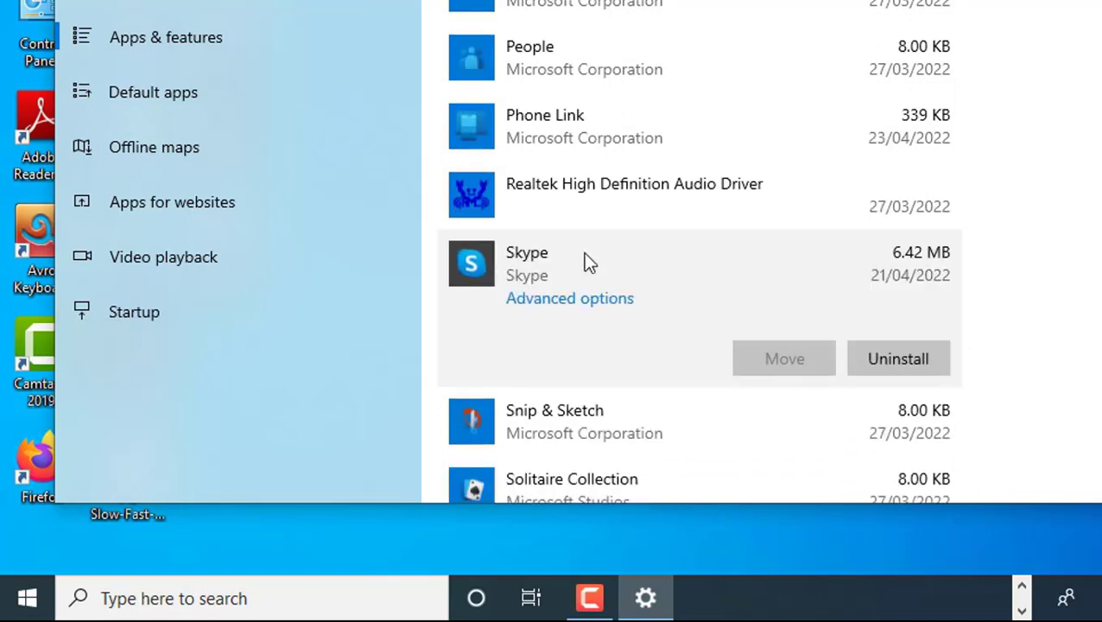
pyautogui.click(917, 361)
pyautogui.click(998, 303)
pyautogui.scroll(-3, 704, 221)
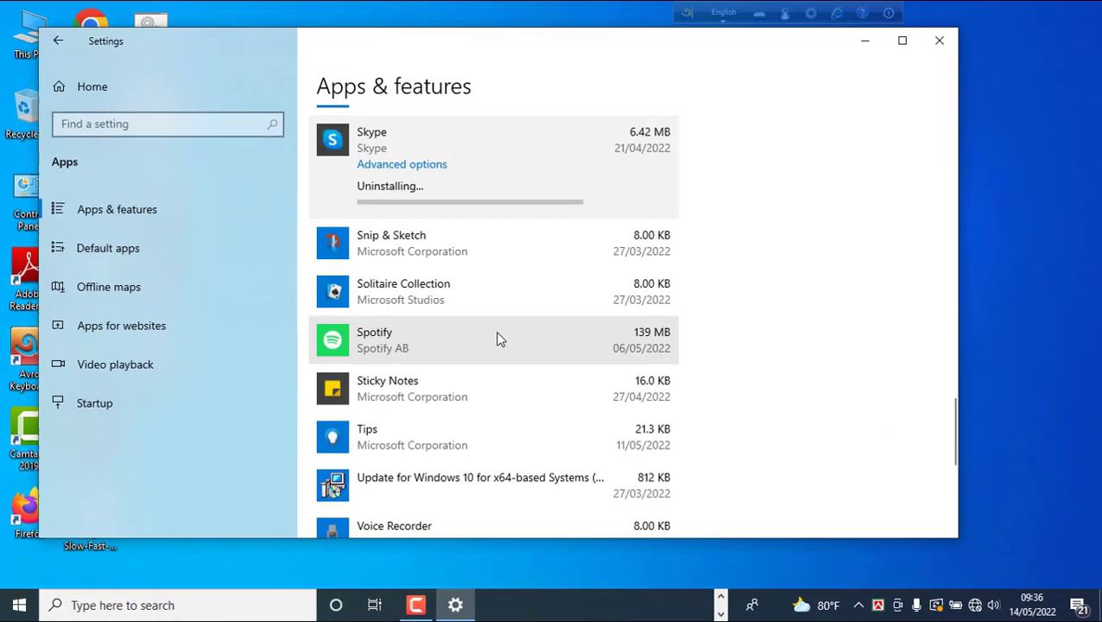